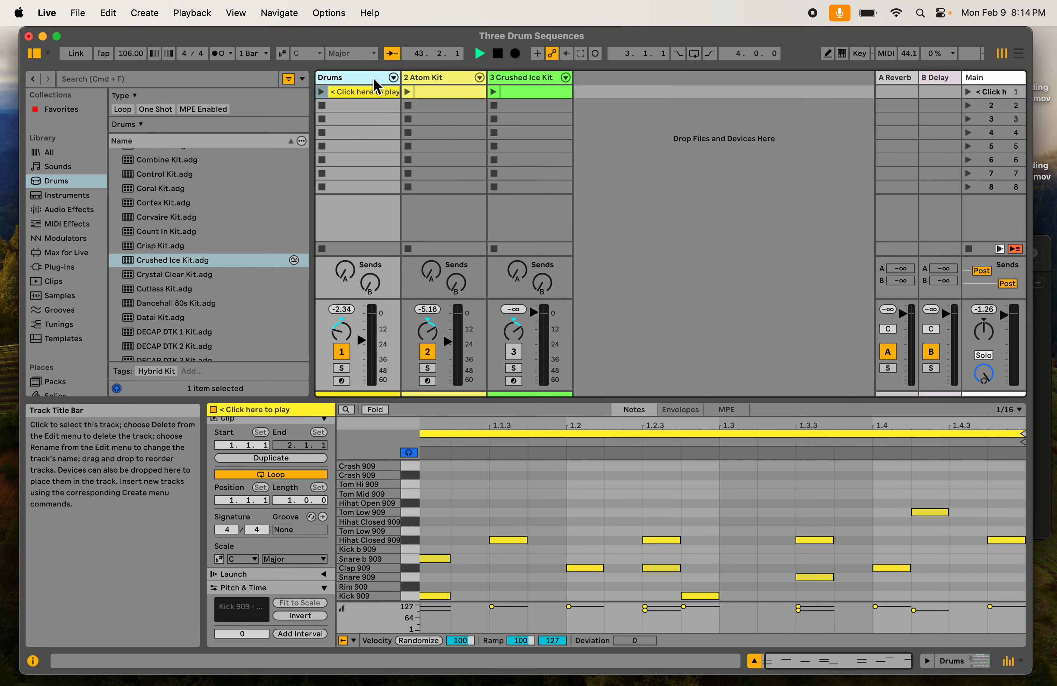
- Inspect the note patterns of the Crushed Ice Kit and Atom Kit tracks, and stop playback
{"action": "left_click", "coordinate": [436, 81]}
{"action": "left_click", "coordinate": [516, 81]}
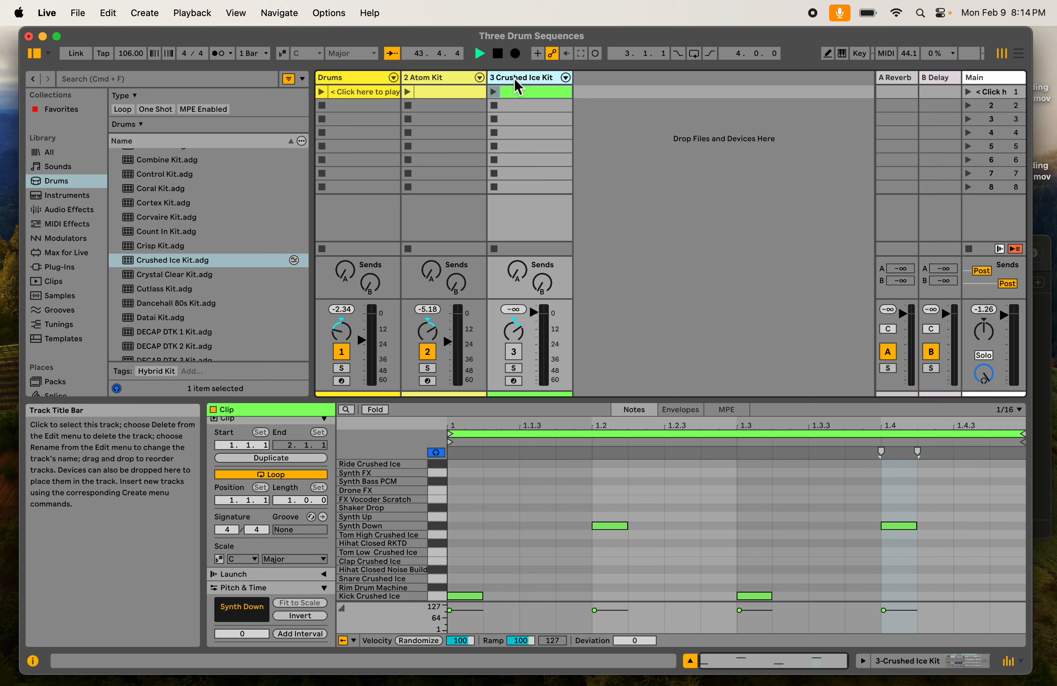
{"action": "left_click", "coordinate": [477, 81]}
{"action": "left_click", "coordinate": [498, 54]}
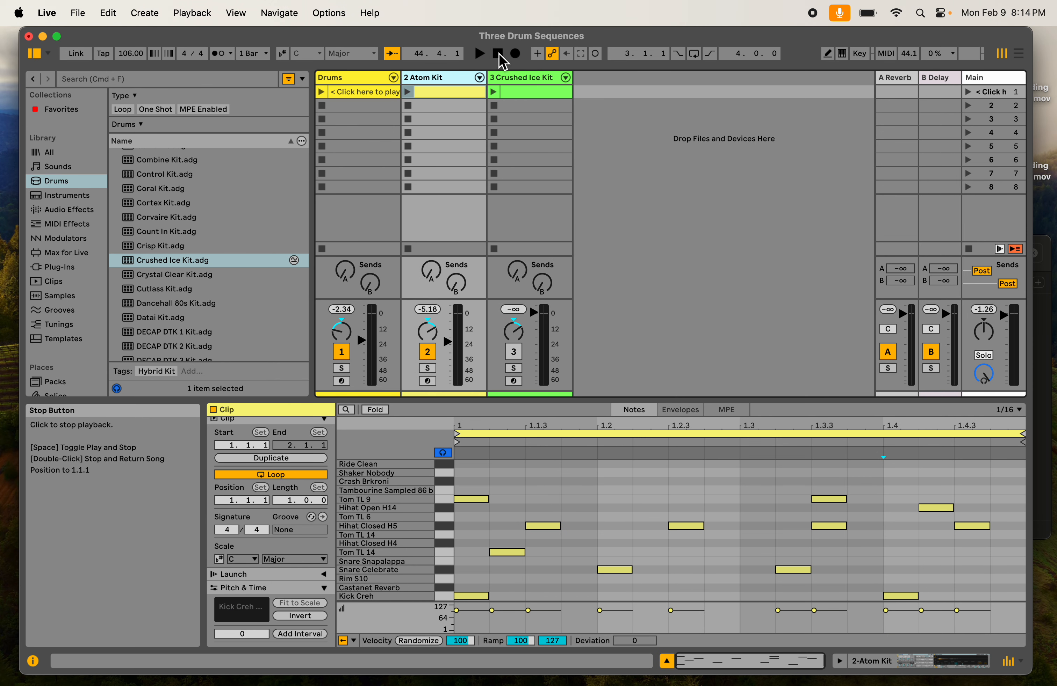
- Raise the Drums track's volume and centre its panning while its clip plays, stopping the clip when finished
{"action": "left_click", "coordinate": [364, 79]}
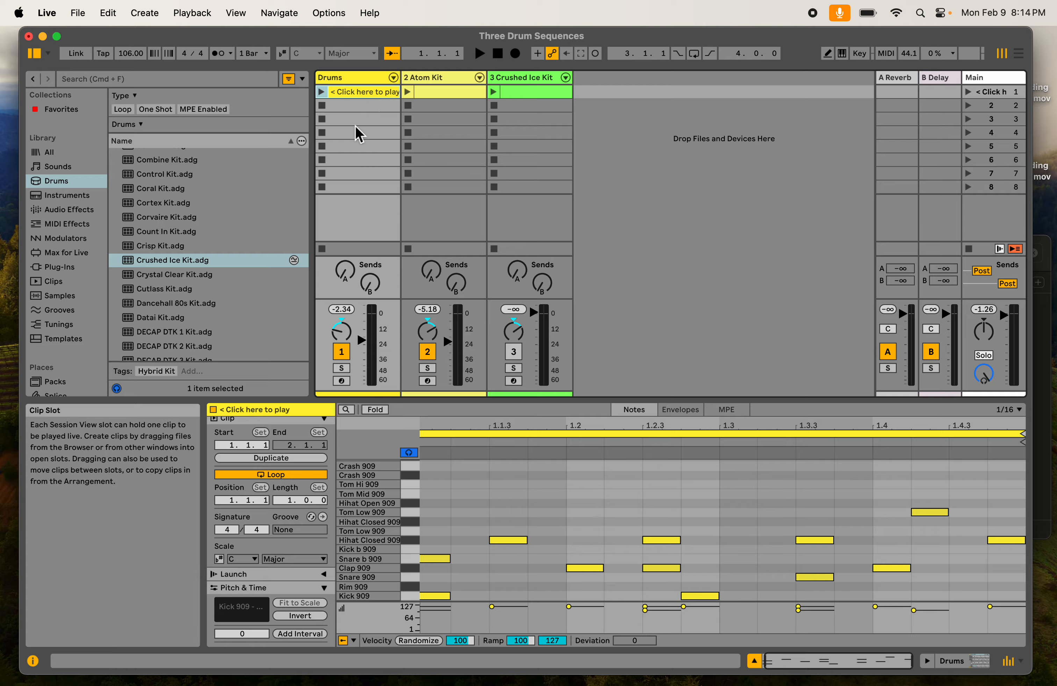
{"action": "left_click", "coordinate": [321, 92]}
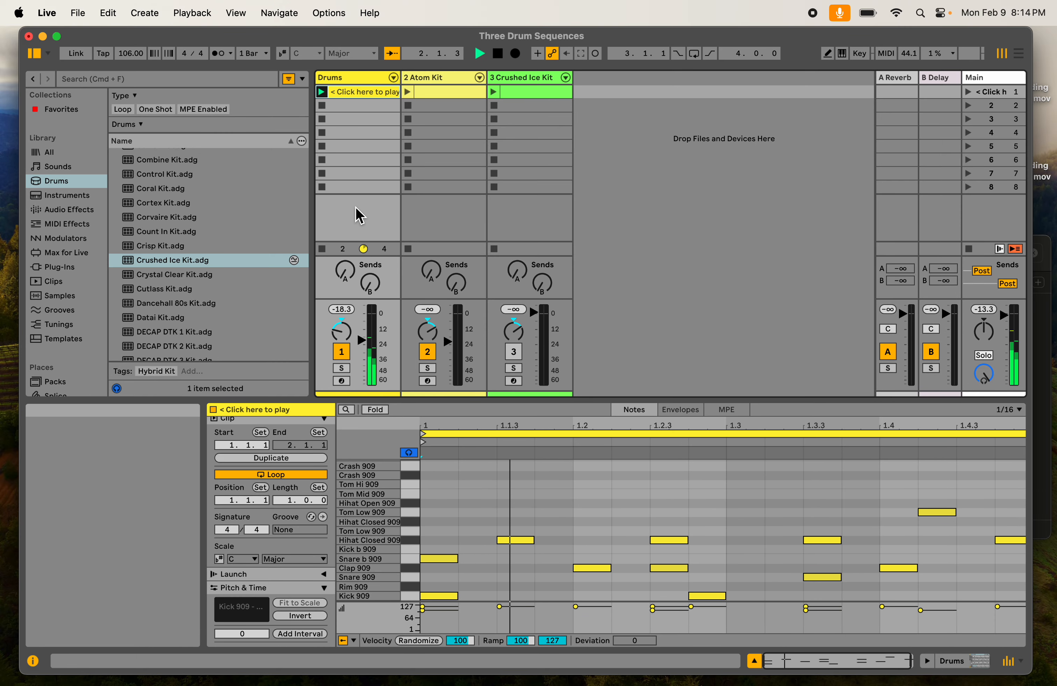
{"action": "left_click_drag", "start_coordinate": [363, 342], "coordinate": [363, 324]}
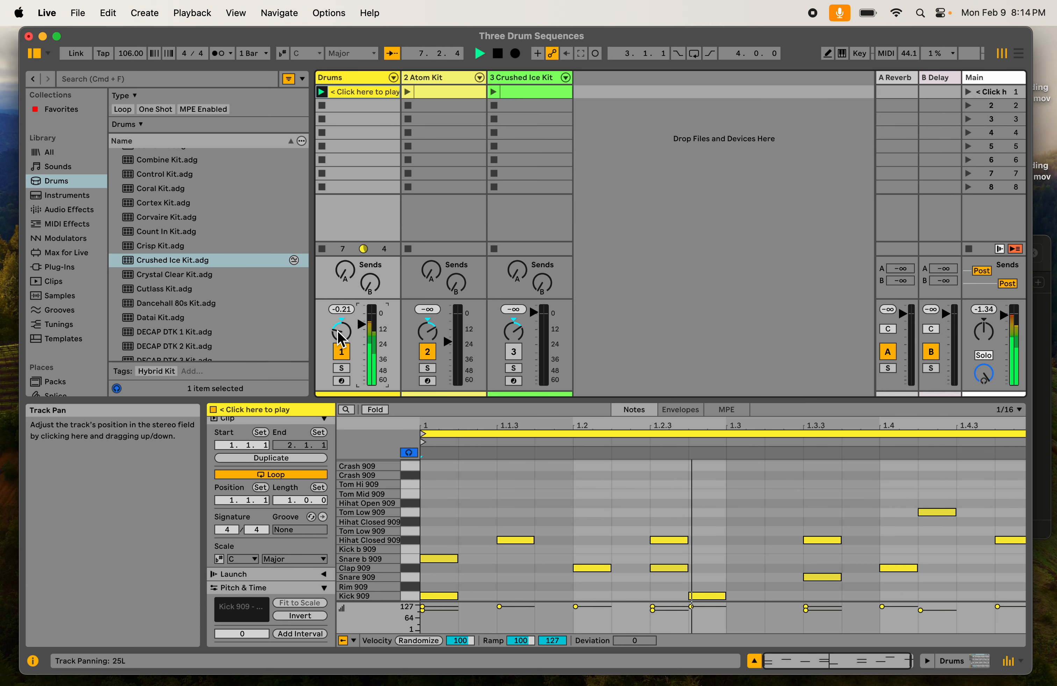
{"action": "mouse_move", "coordinate": [341, 339]}
{"action": "left_mouse_down"}
{"action": "mouse_move", "coordinate": [341, 322]}
{"action": "mouse_move", "coordinate": [341, 354]}
{"action": "mouse_move", "coordinate": [340, 336]}
{"action": "left_mouse_up"}
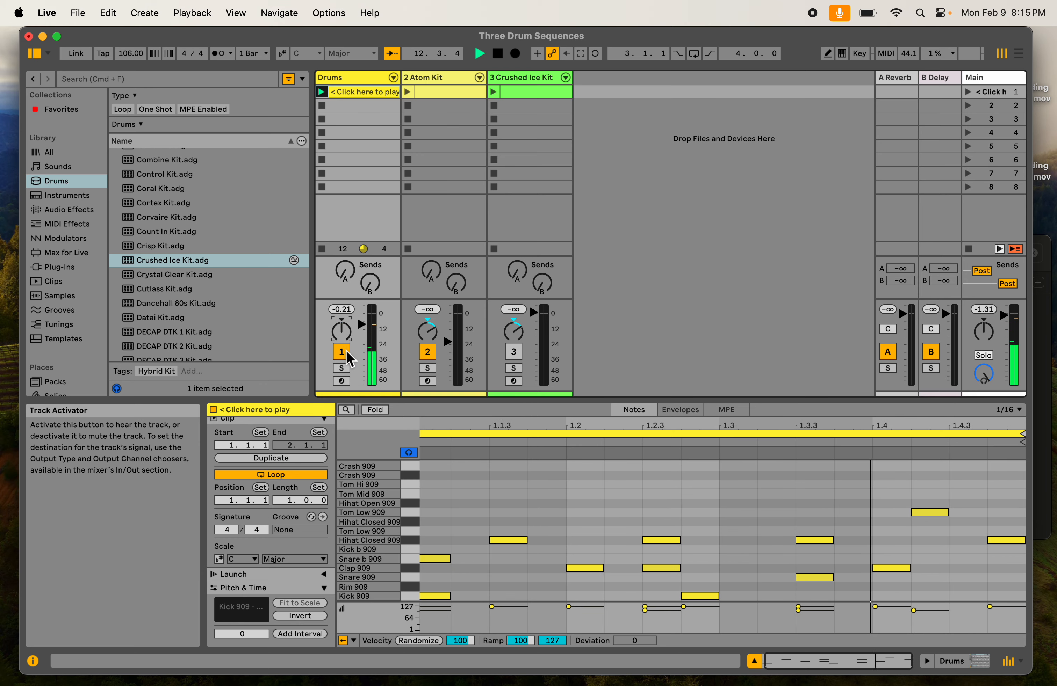
{"action": "left_click", "coordinate": [322, 109]}
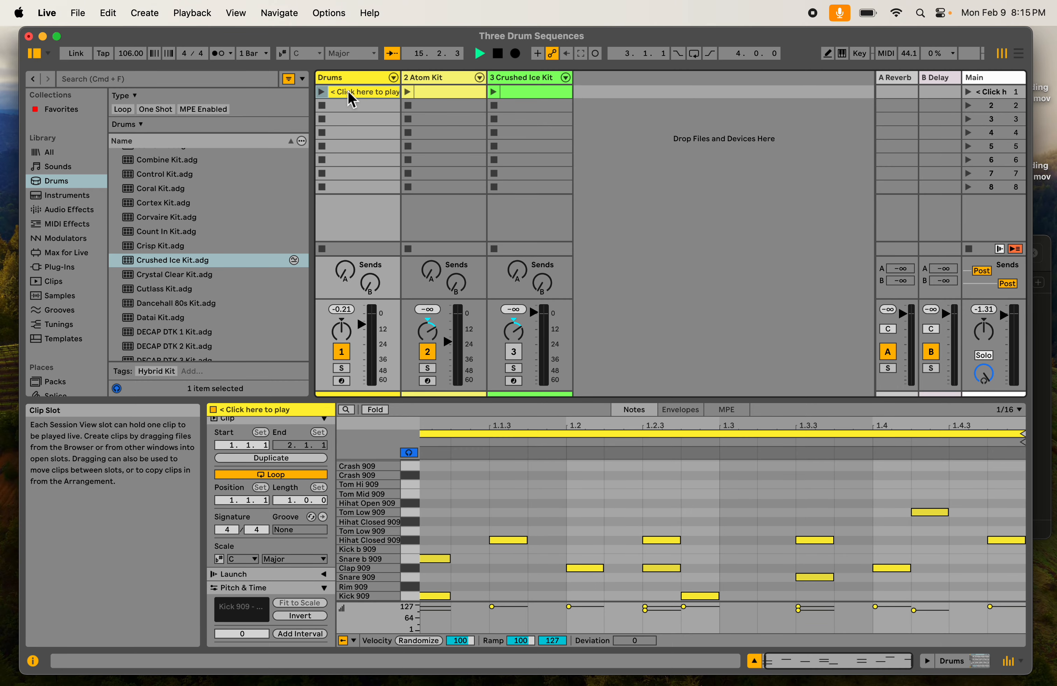
- Create an empty MIDI clip in the second slot of the Atom Kit track and enlarge the clip editor
{"action": "left_click", "coordinate": [461, 88]}
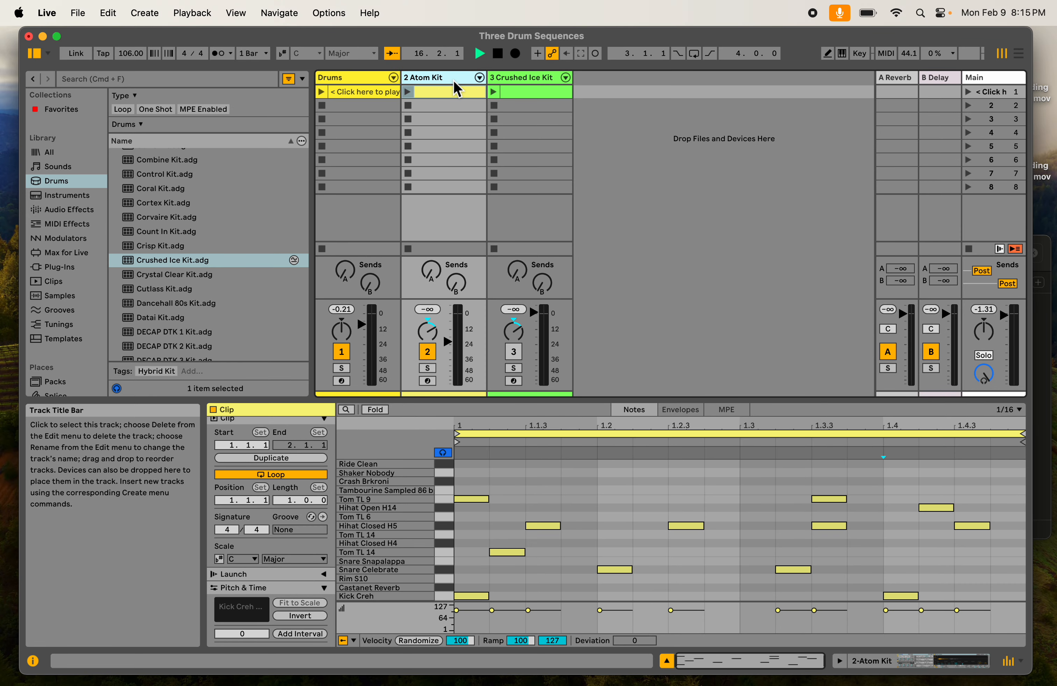
{"action": "left_click", "coordinate": [499, 55]}
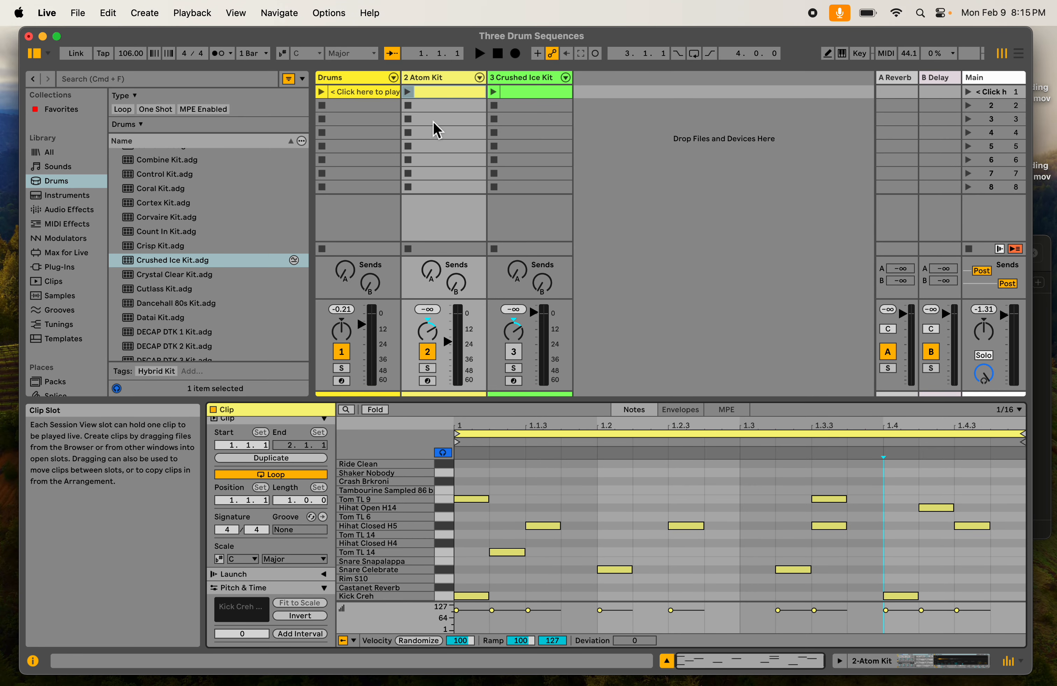
{"action": "double_click", "coordinate": [436, 109]}
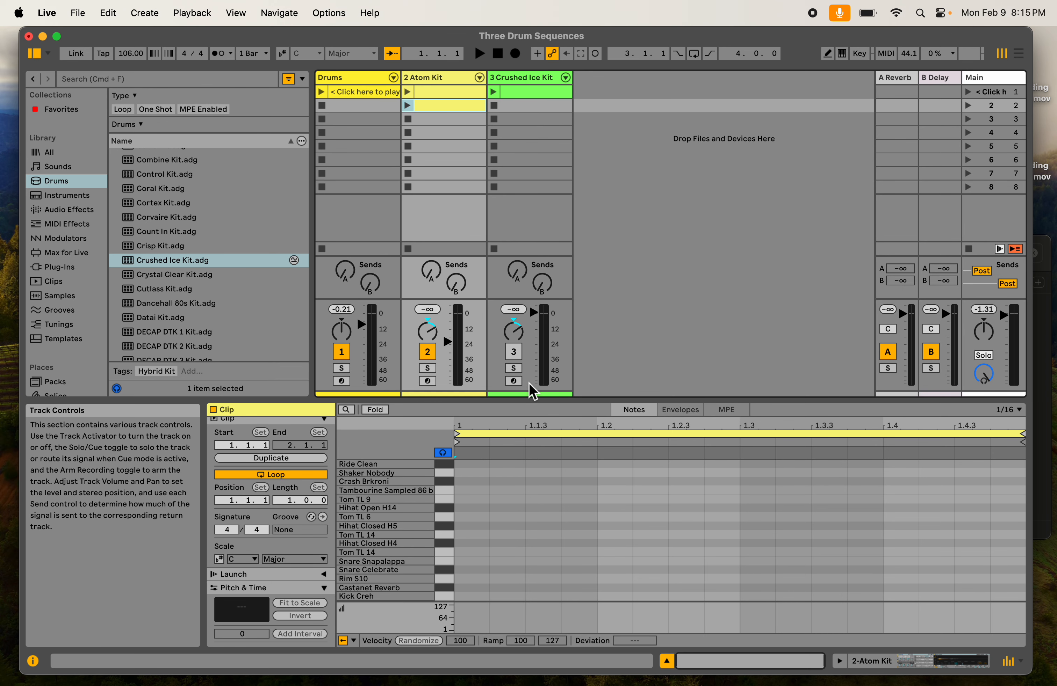
{"action": "left_click_drag", "start_coordinate": [530, 395], "coordinate": [518, 335]}
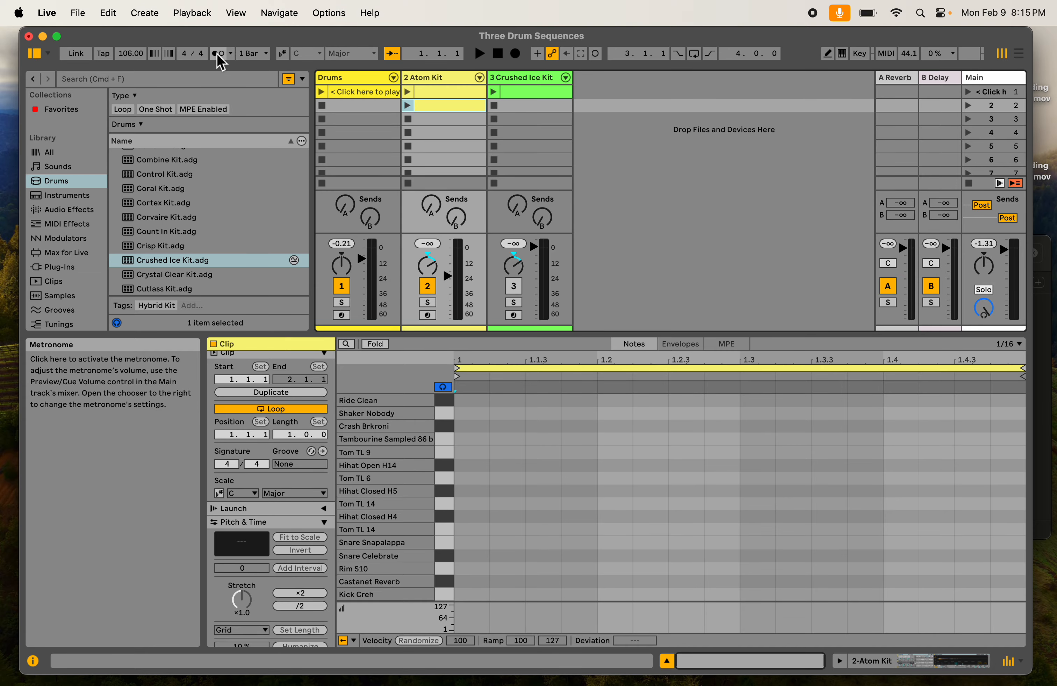
- Play the empty clip with the metronome and adjust the preview/cue volume, stopping playback when finished
{"action": "left_click", "coordinate": [408, 106]}
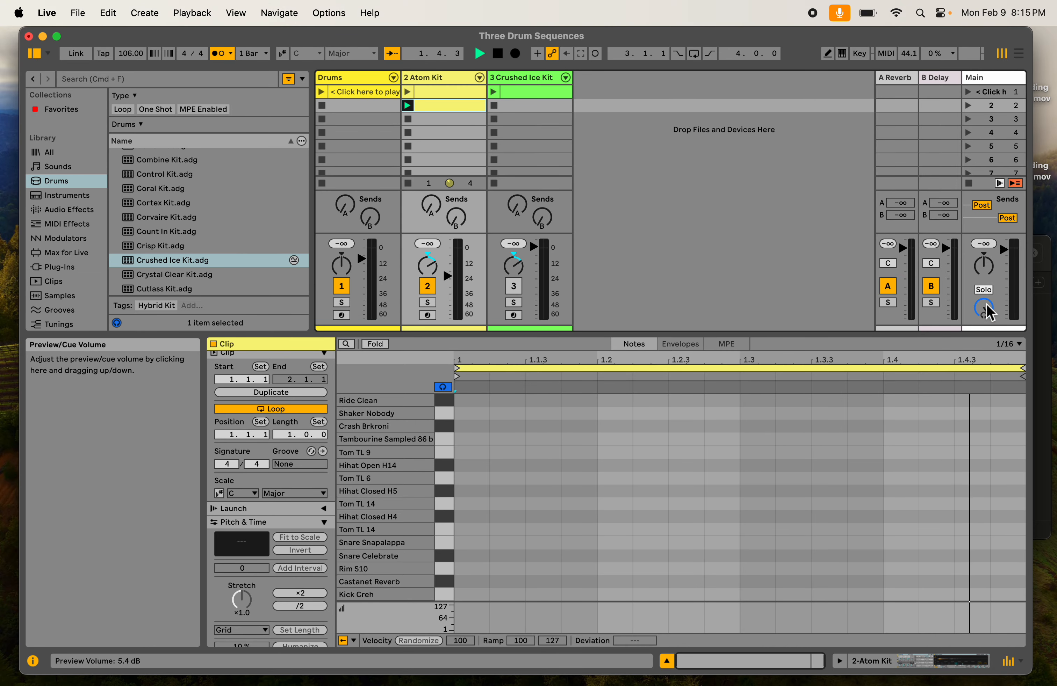
{"action": "left_click_drag", "start_coordinate": [983, 308], "coordinate": [983, 340]}
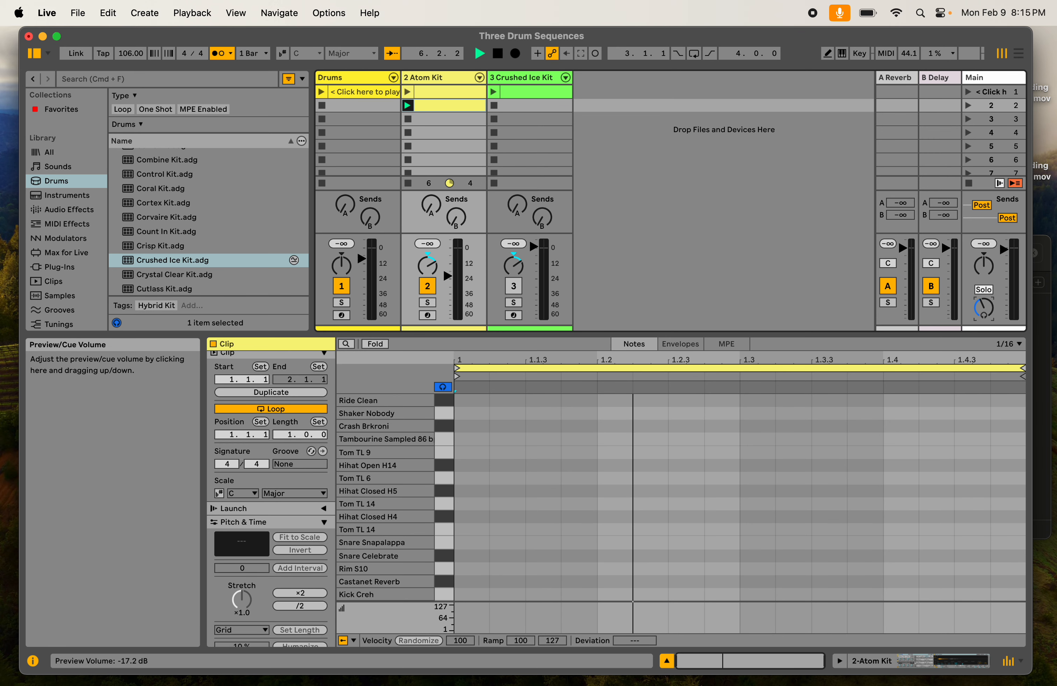
{"action": "left_click_drag", "start_coordinate": [983, 314], "coordinate": [990, 330]}
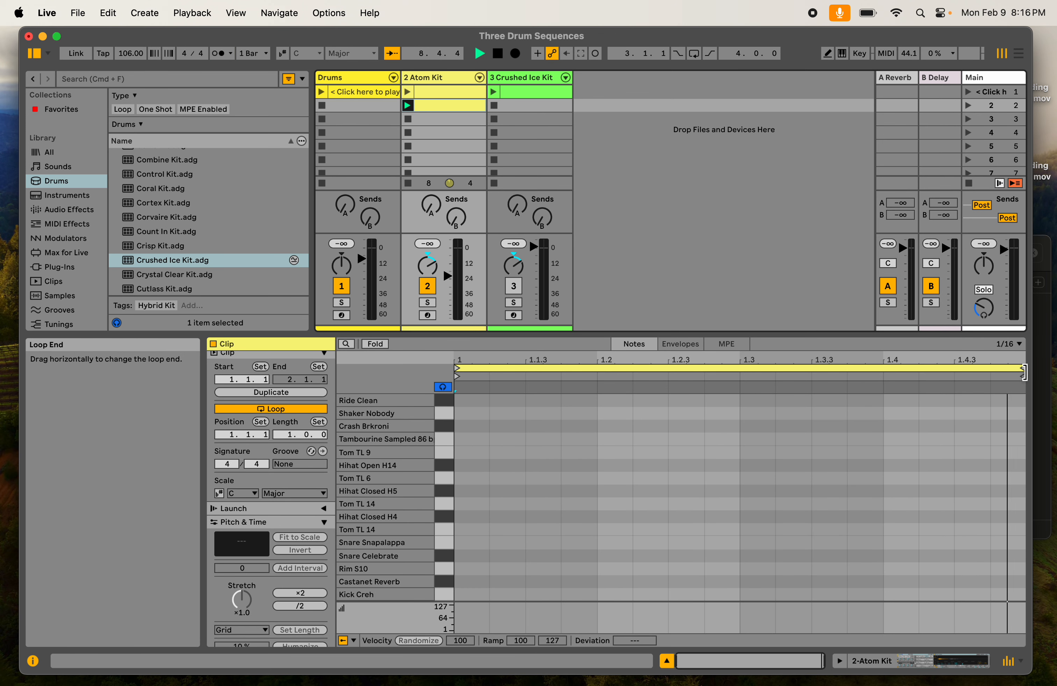
{"action": "left_click_drag", "start_coordinate": [988, 314], "coordinate": [989, 290]}
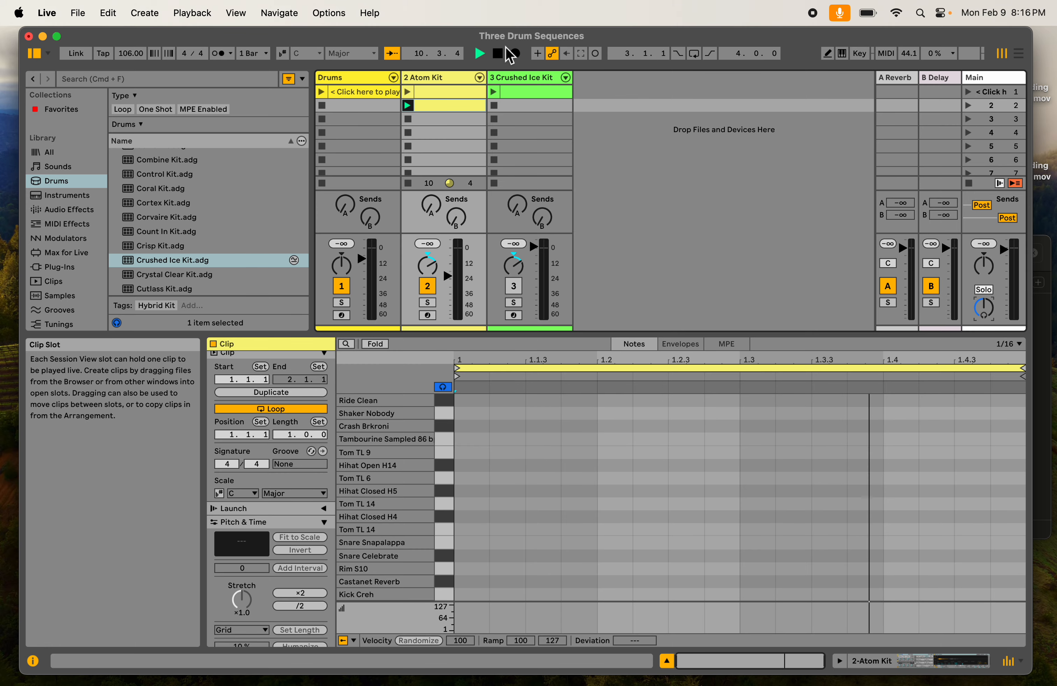
{"action": "left_click", "coordinate": [499, 53]}
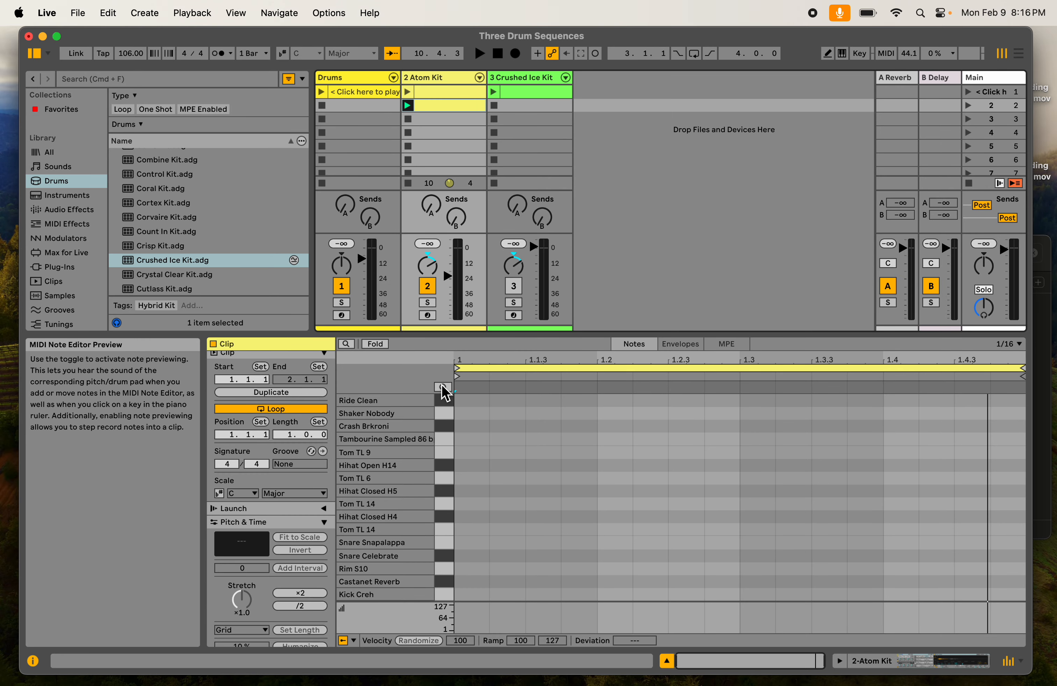
- Enable note preview and audition the Atom Kit's drum sounds from Ride Clean down to Kick Creh
{"action": "left_click", "coordinate": [445, 388]}
{"action": "left_click", "coordinate": [446, 401]}
{"action": "left_click", "coordinate": [446, 411]}
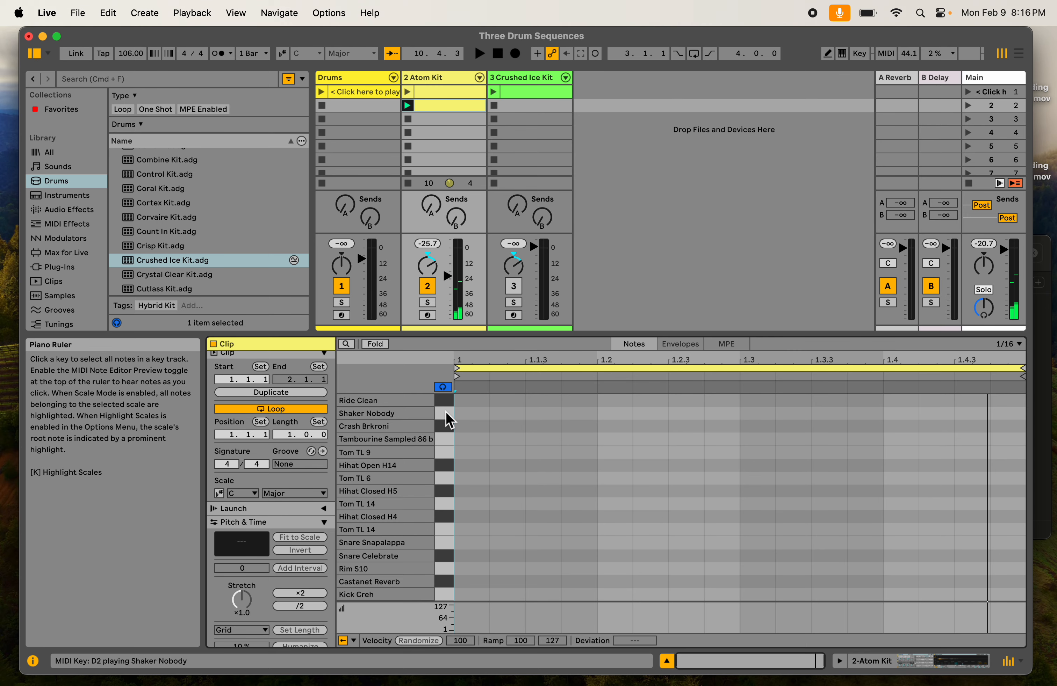
{"action": "left_click", "coordinate": [446, 425]}
{"action": "left_click", "coordinate": [447, 439]}
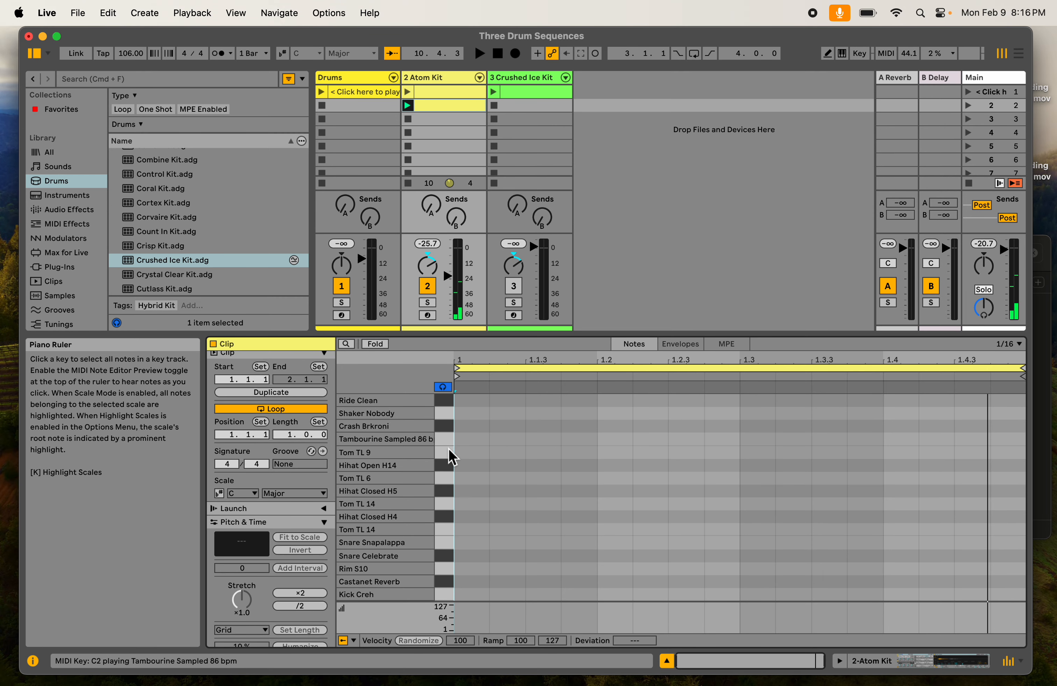
{"action": "left_click", "coordinate": [447, 452]}
{"action": "left_click", "coordinate": [447, 478]}
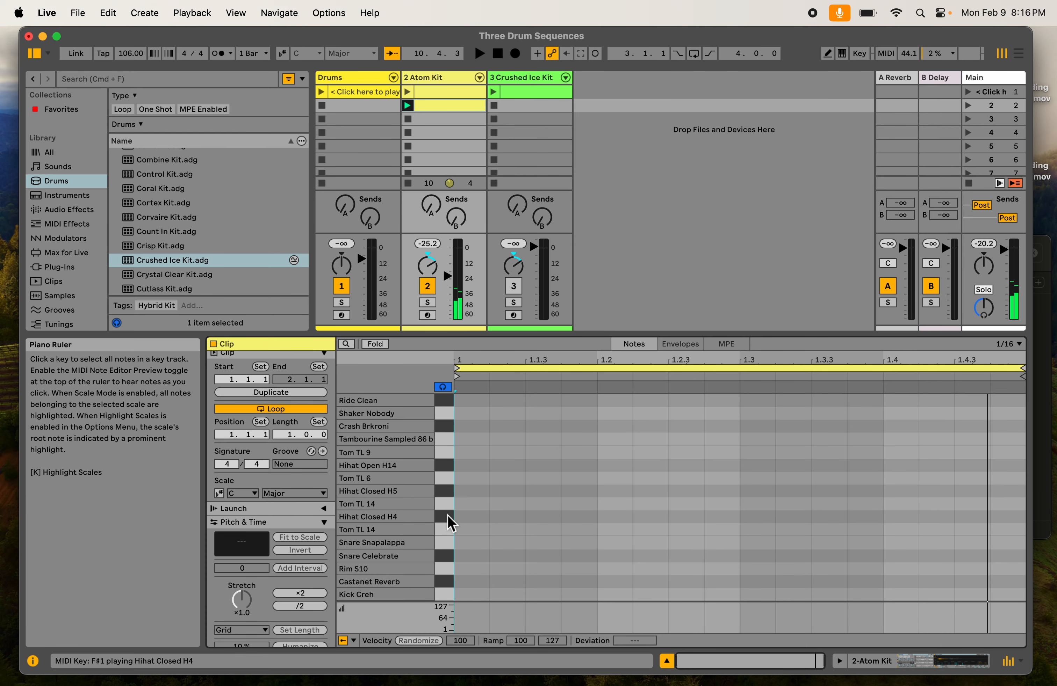
{"action": "left_click", "coordinate": [451, 530]}
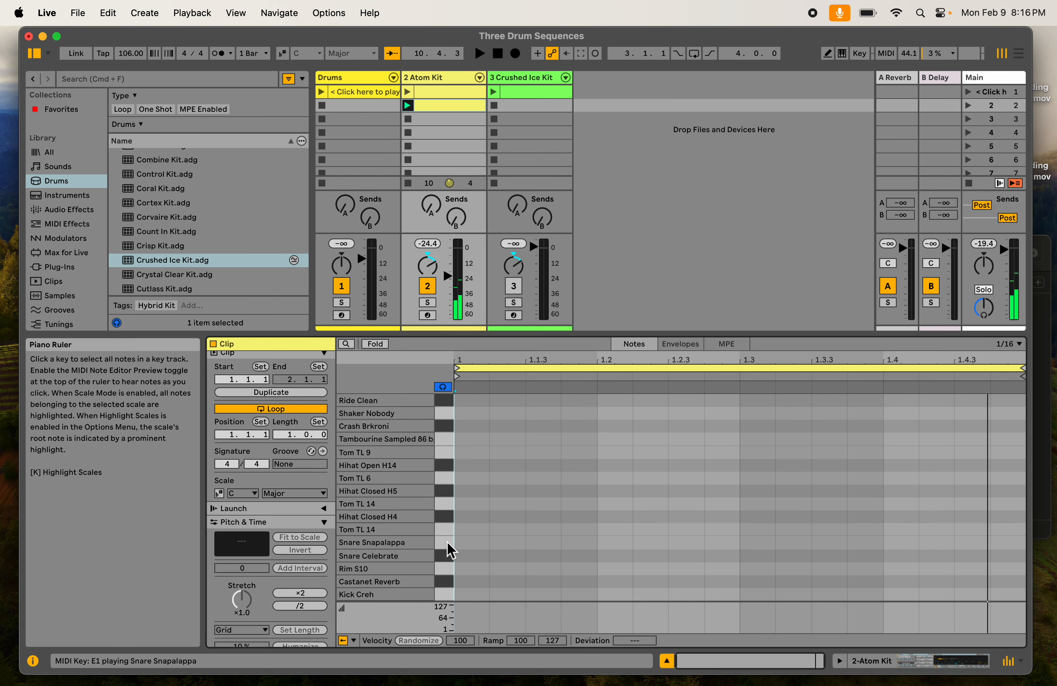
{"action": "left_click", "coordinate": [447, 557]}
{"action": "left_click", "coordinate": [444, 569]}
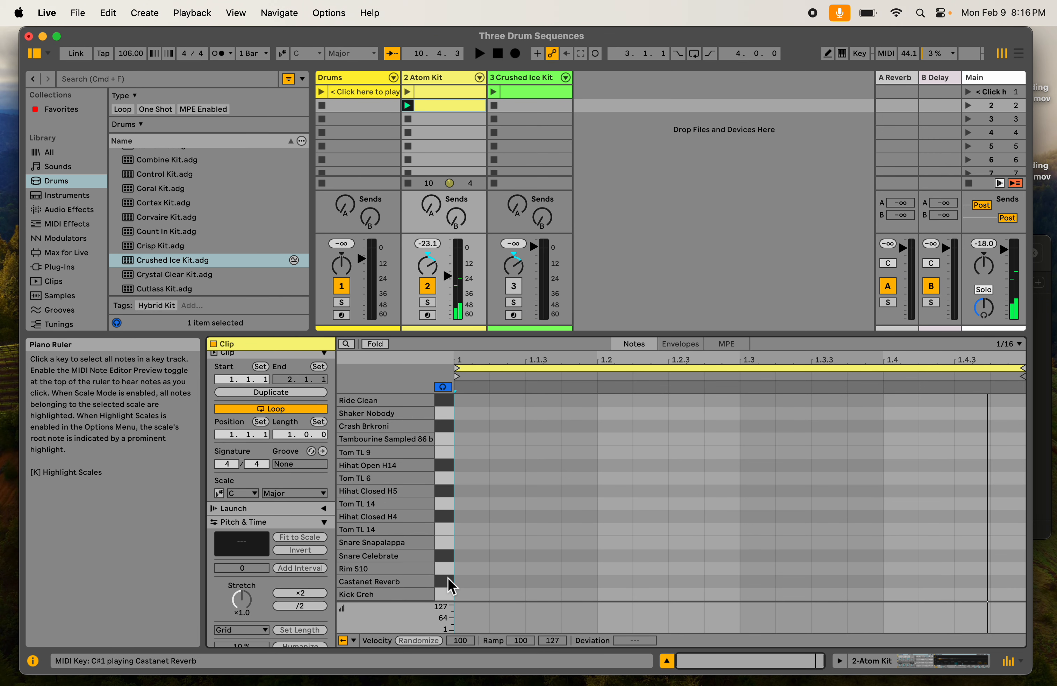
{"action": "left_click", "coordinate": [447, 581]}
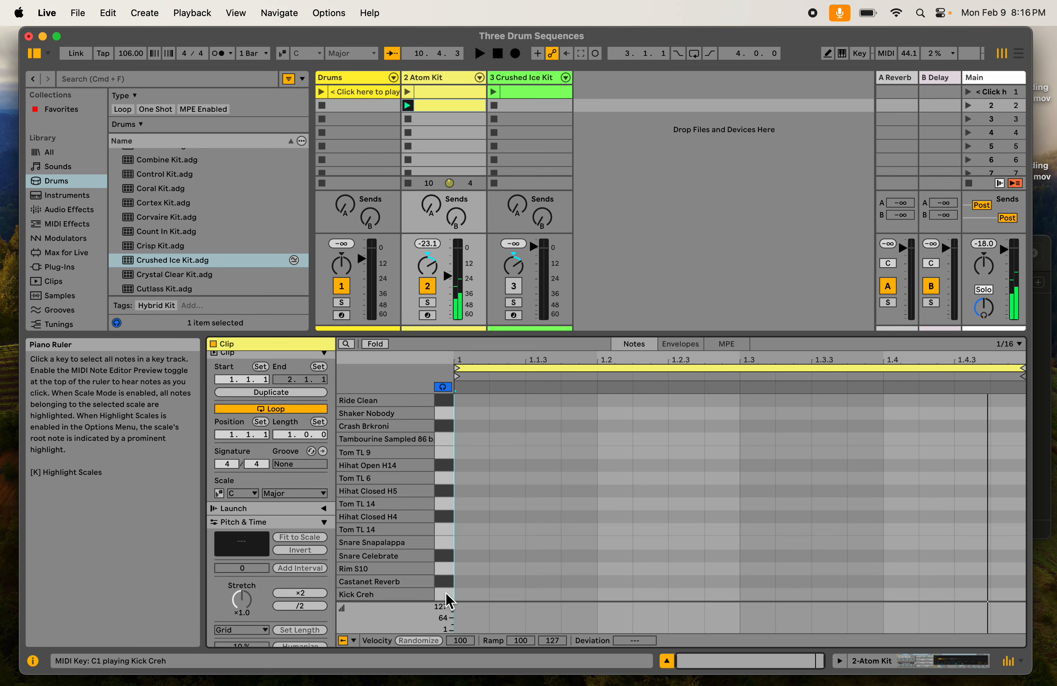
{"action": "left_click", "coordinate": [445, 556]}
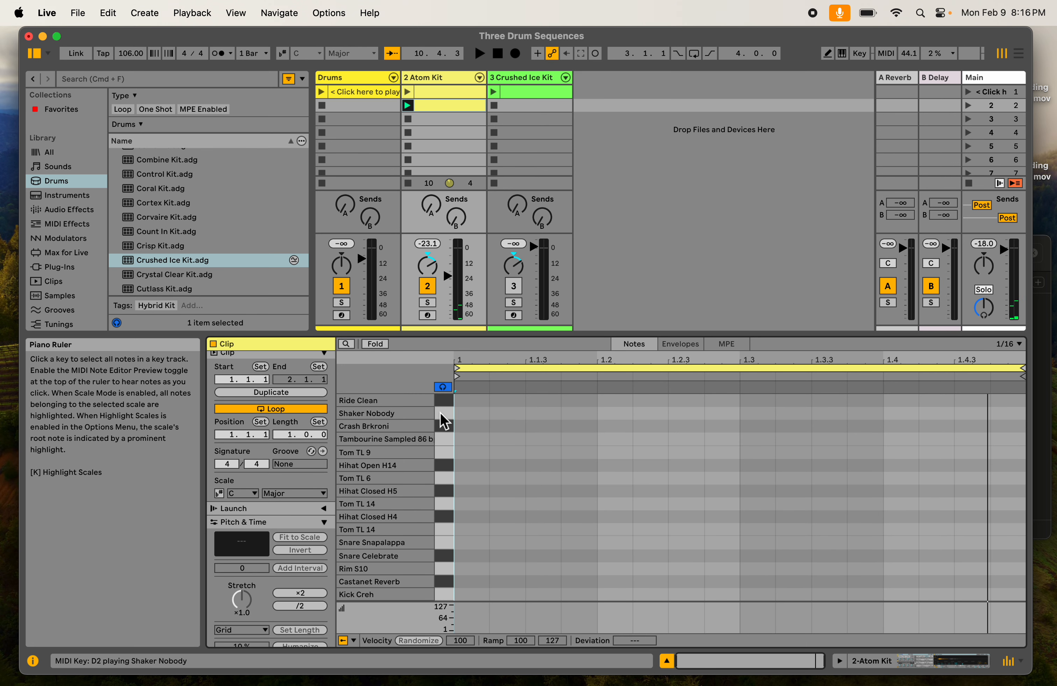
{"action": "left_click_drag", "start_coordinate": [440, 413], "coordinate": [441, 471]}
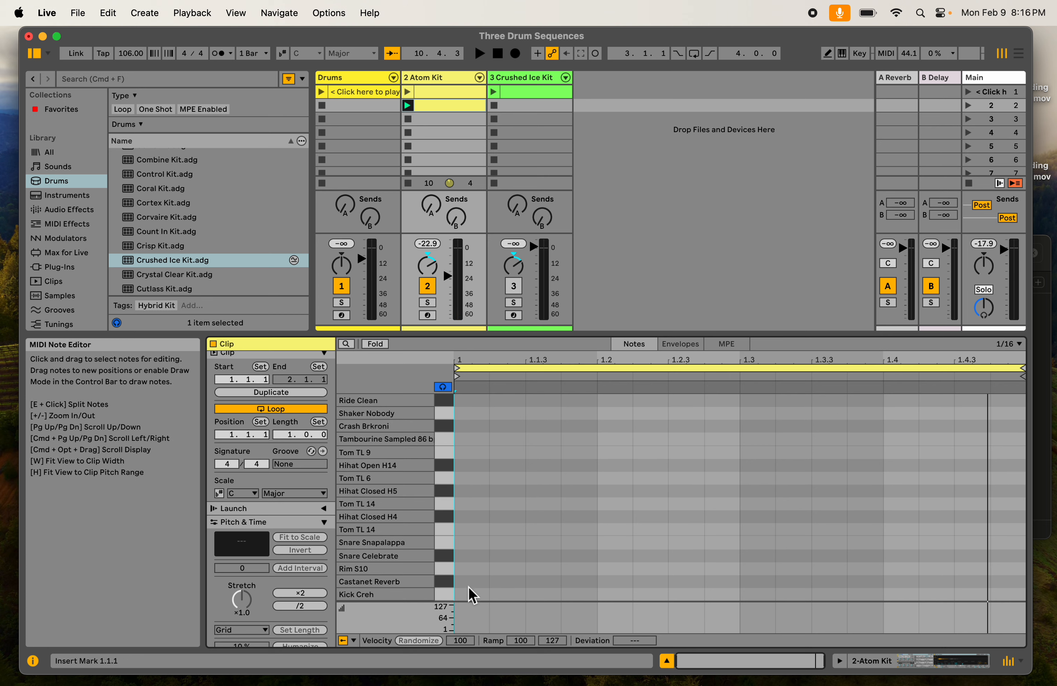
- Add and delete trial Kick Creh and Snare Snapalappa notes at the start of the clip
{"action": "double_click", "coordinate": [472, 595]}
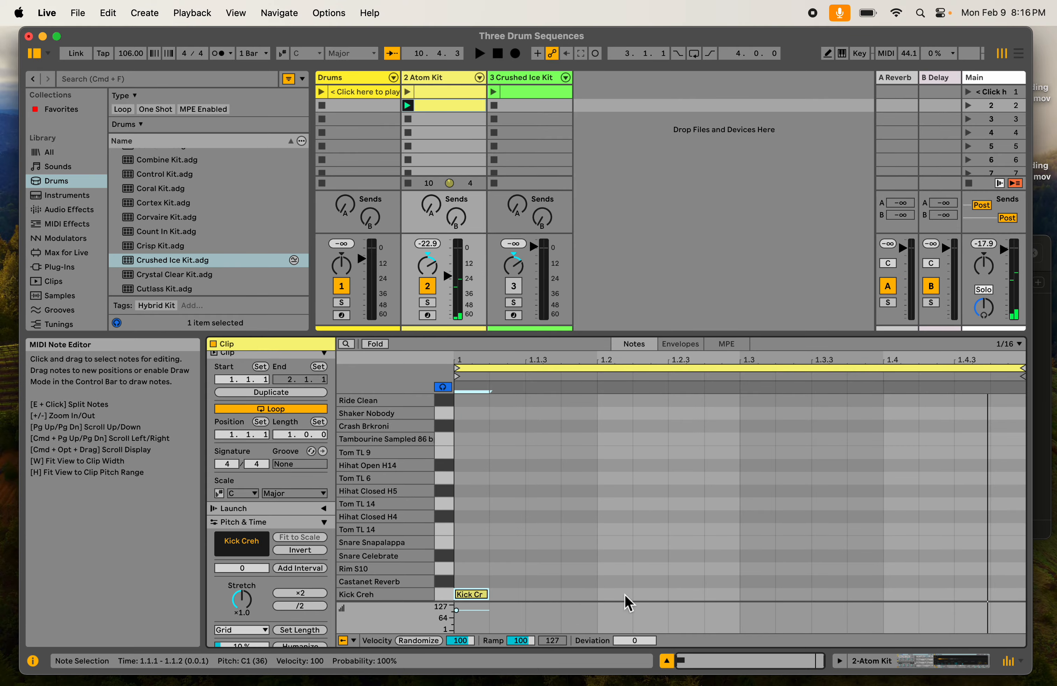
{"action": "double_click", "coordinate": [470, 594]}
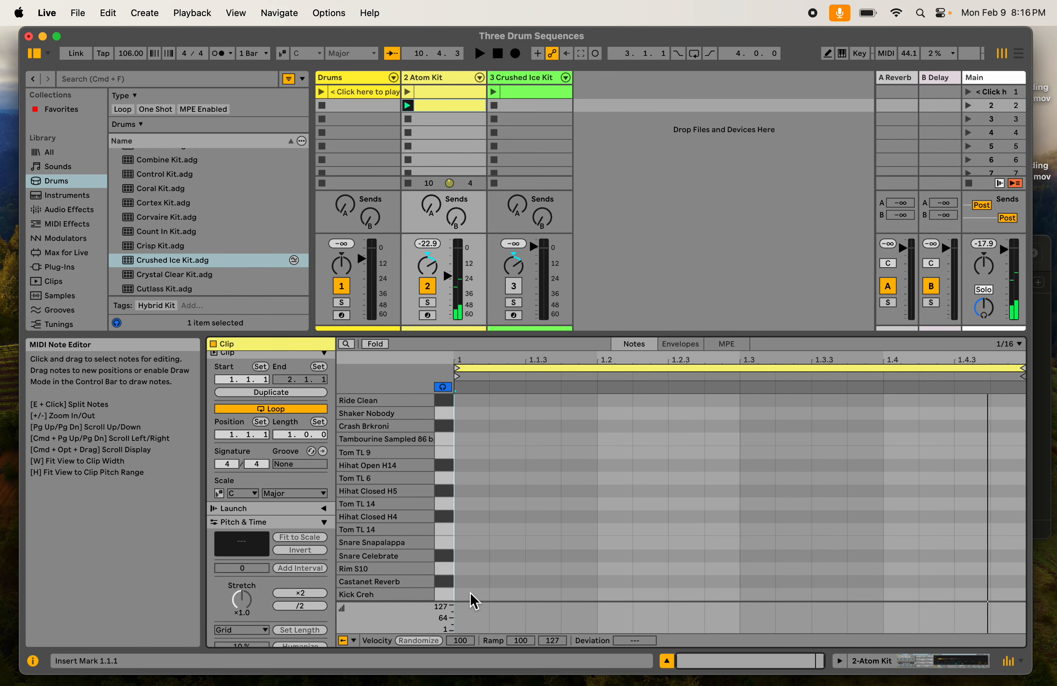
{"action": "double_click", "coordinate": [472, 595]}
{"action": "double_click", "coordinate": [471, 595]}
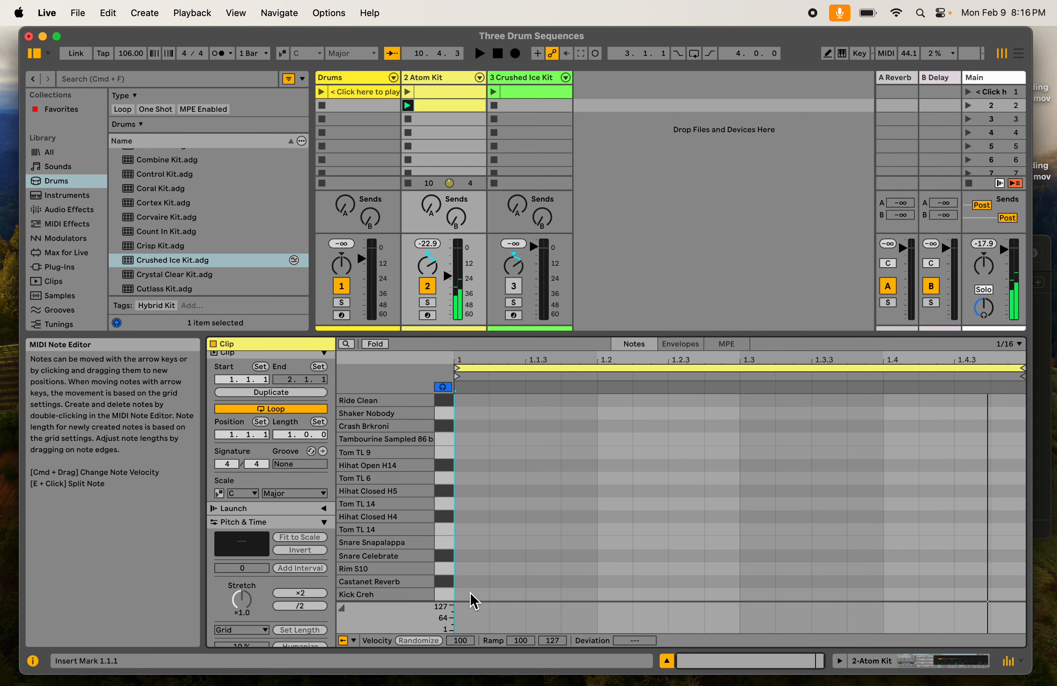
{"action": "double_click", "coordinate": [471, 538]}
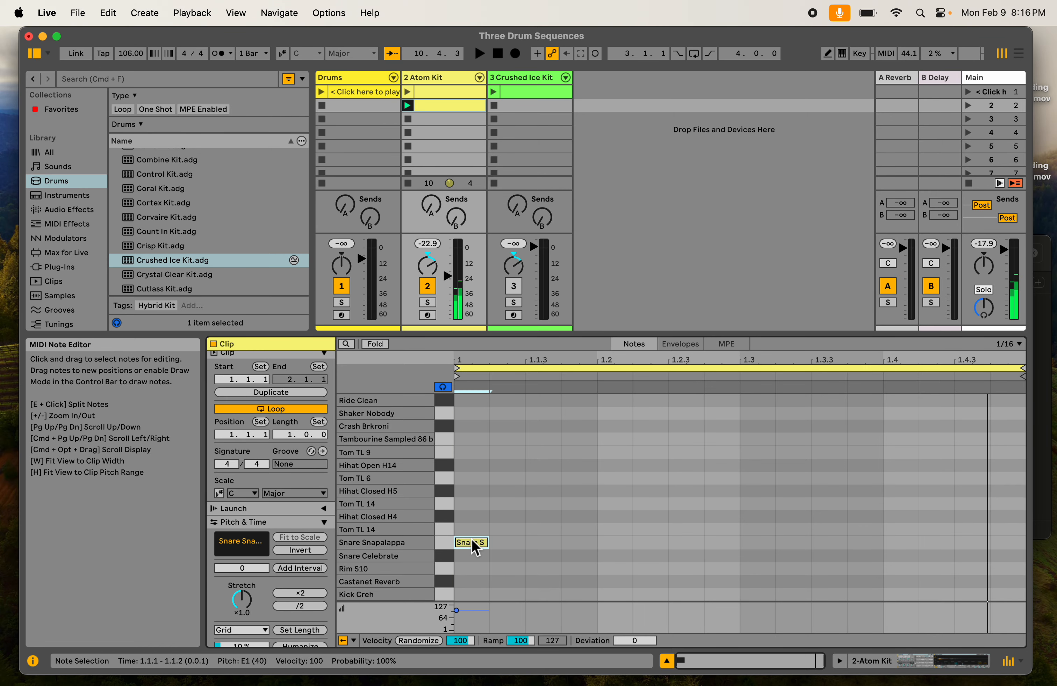
{"action": "double_click", "coordinate": [470, 539]}
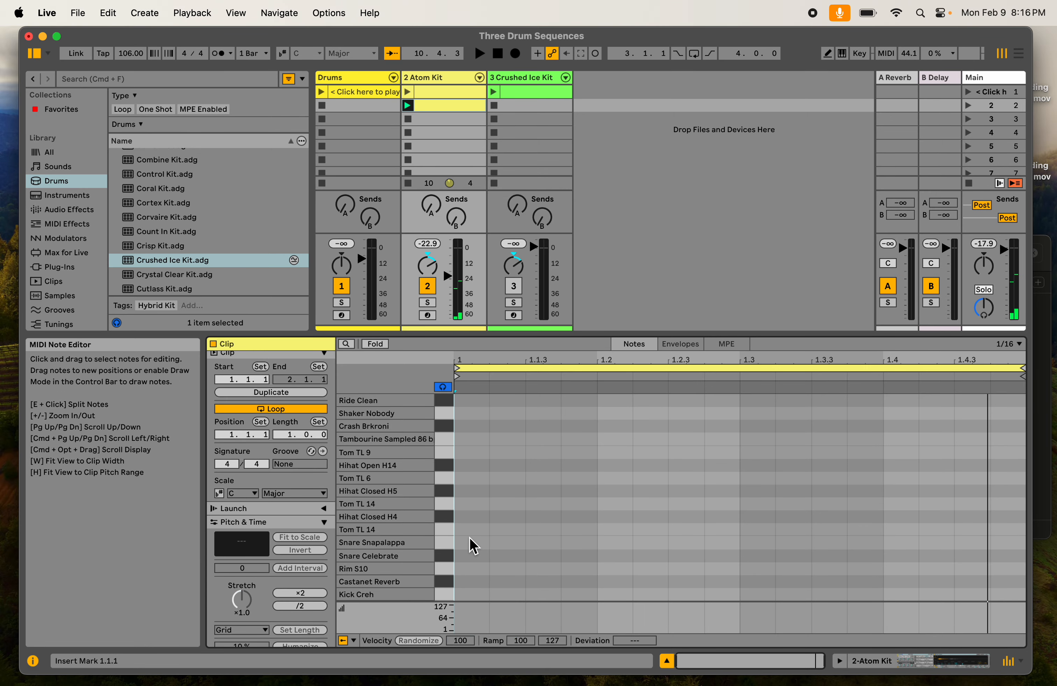
- Add sixteenth-length Kick Creh notes on all four beats of the clip, at 1.1, 1.2, 1.3 and 1.4
{"action": "double_click", "coordinate": [472, 594]}
{"action": "double_click", "coordinate": [615, 594]}
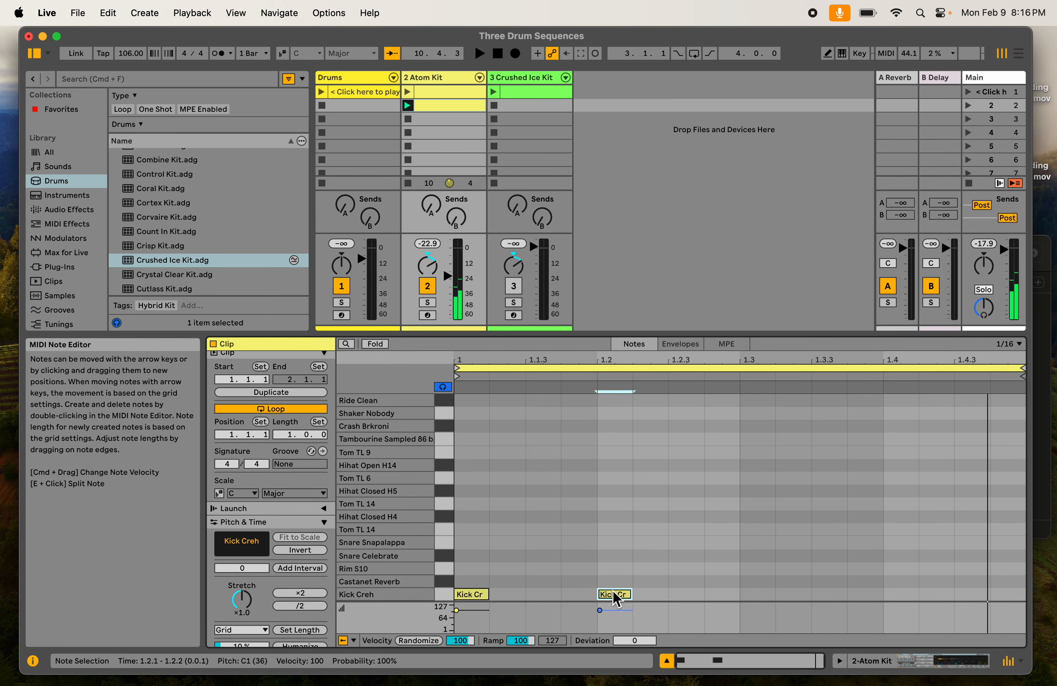
{"action": "double_click", "coordinate": [757, 595]}
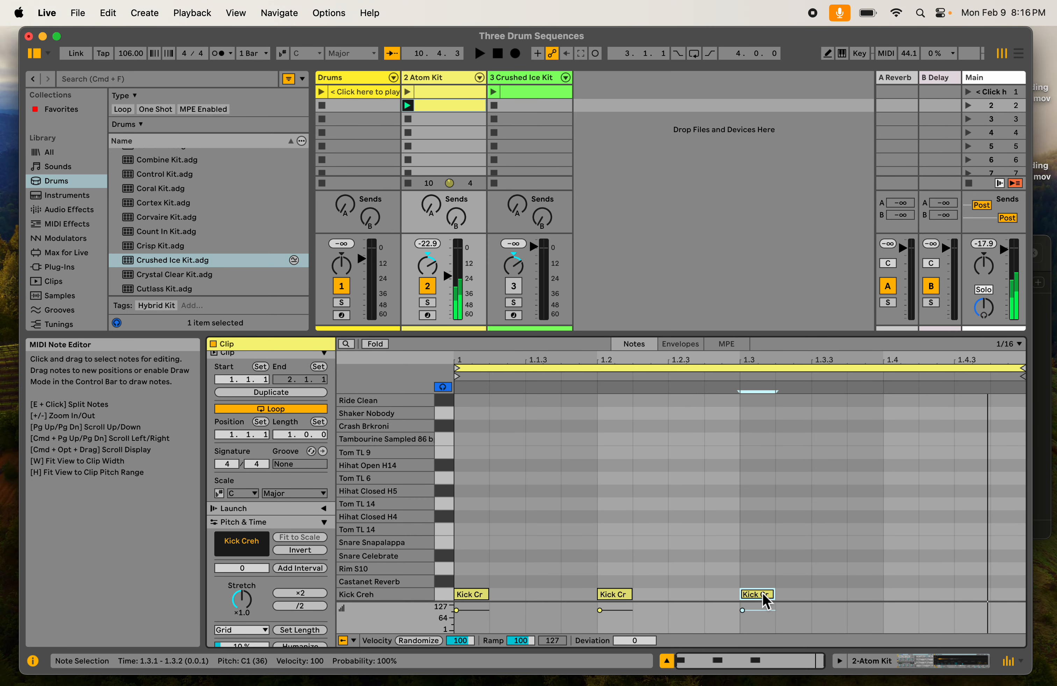
{"action": "double_click", "coordinate": [905, 596]}
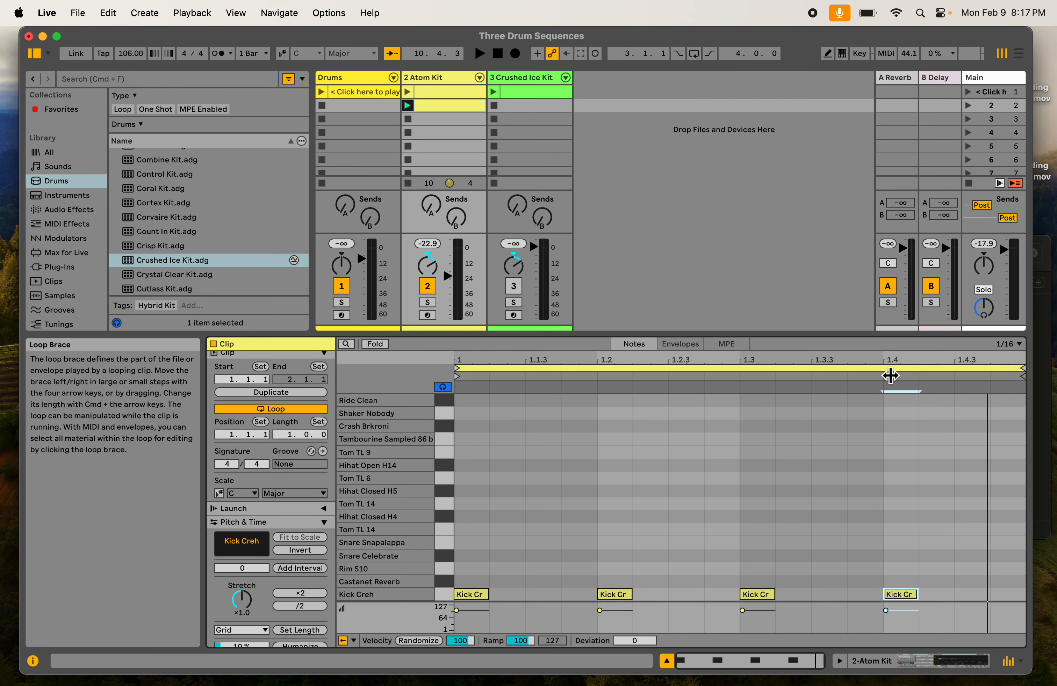
- Listen to the four-beat kick pattern with the metronome on, then stop the clip and turn the metronome off
{"action": "left_click", "coordinate": [221, 53]}
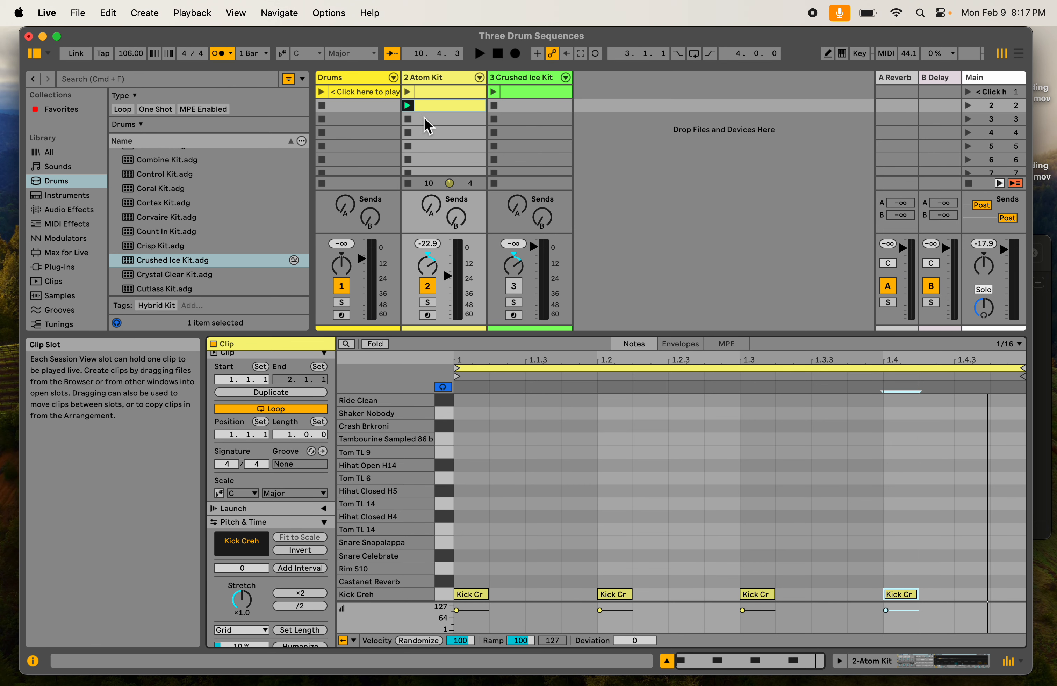
{"action": "left_click", "coordinate": [408, 105]}
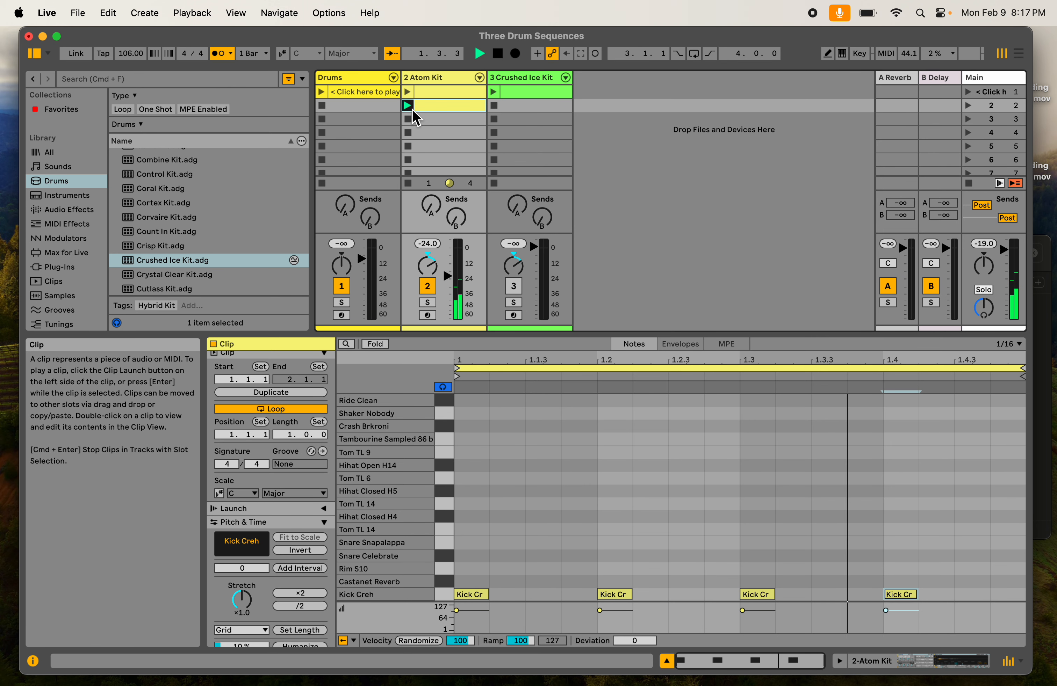
{"action": "left_click", "coordinate": [409, 120]}
{"action": "left_click", "coordinate": [221, 53]}
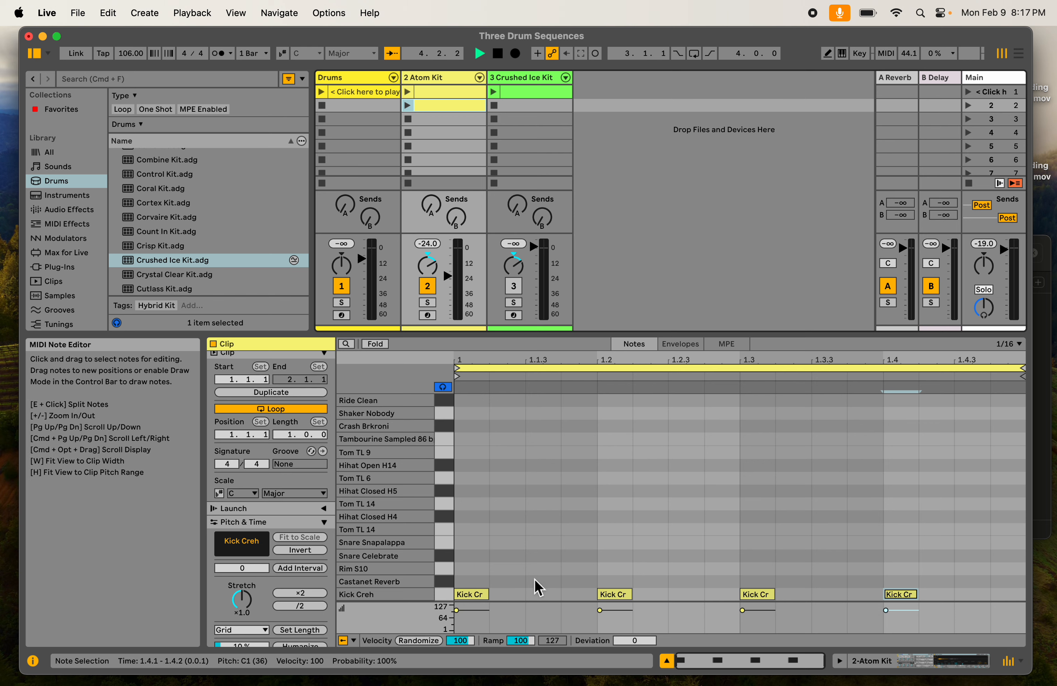
- Audition Snare Celebrate and add sixteenth-length Snare Celebrate notes at 1.1.3, 1.2.4, 1.3.2 and 1.4.3
{"action": "left_click", "coordinate": [444, 556]}
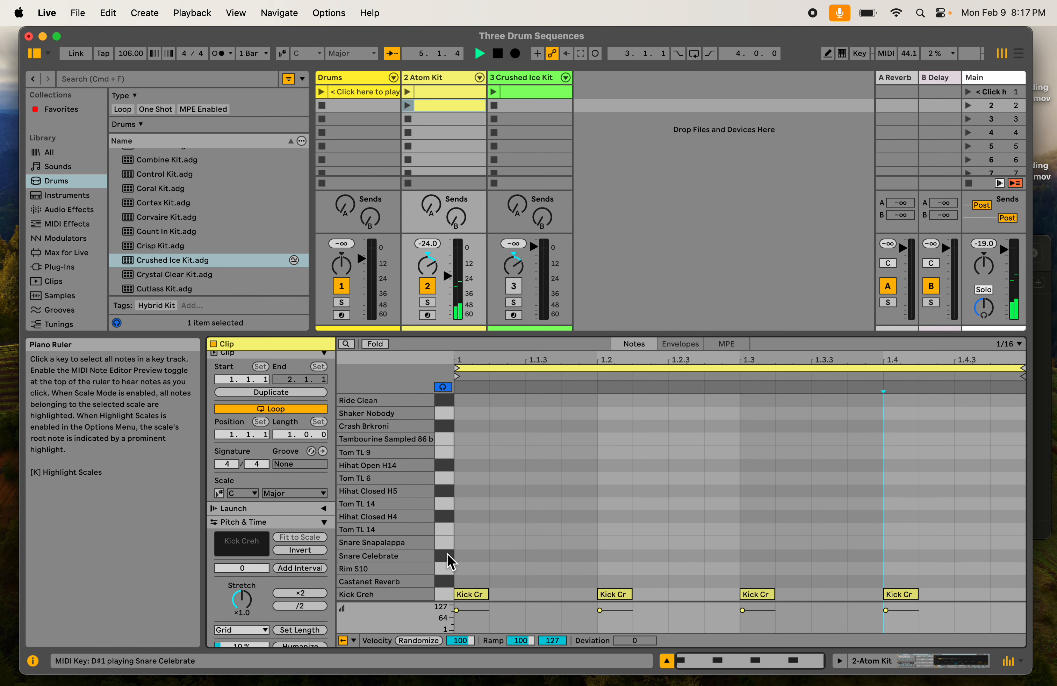
{"action": "double_click", "coordinate": [537, 556]}
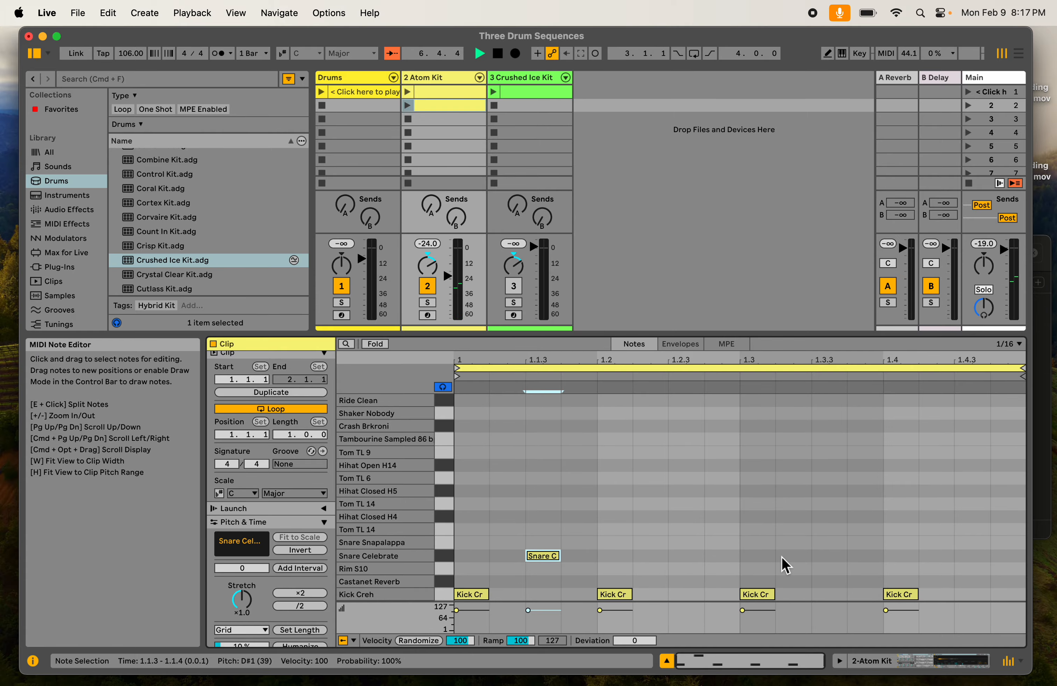
{"action": "double_click", "coordinate": [723, 557]}
{"action": "double_click", "coordinate": [800, 557]}
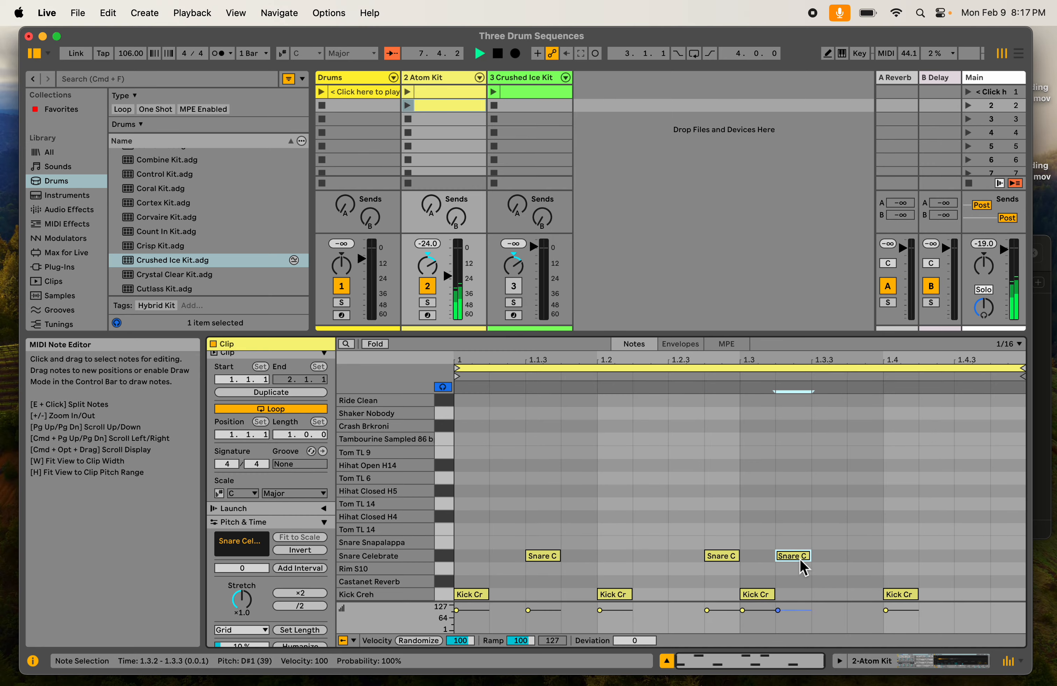
{"action": "double_click", "coordinate": [965, 557]}
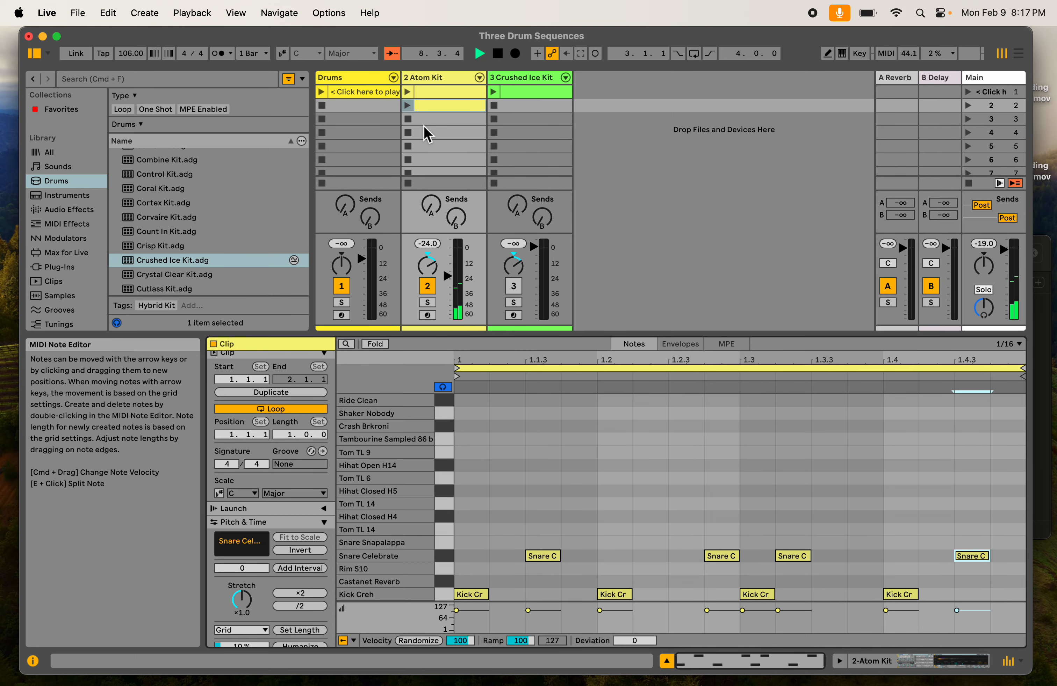
- Launch the Atom Kit clip and listen to the kick and snare pattern with the metronome briefly on
{"action": "left_click", "coordinate": [408, 105]}
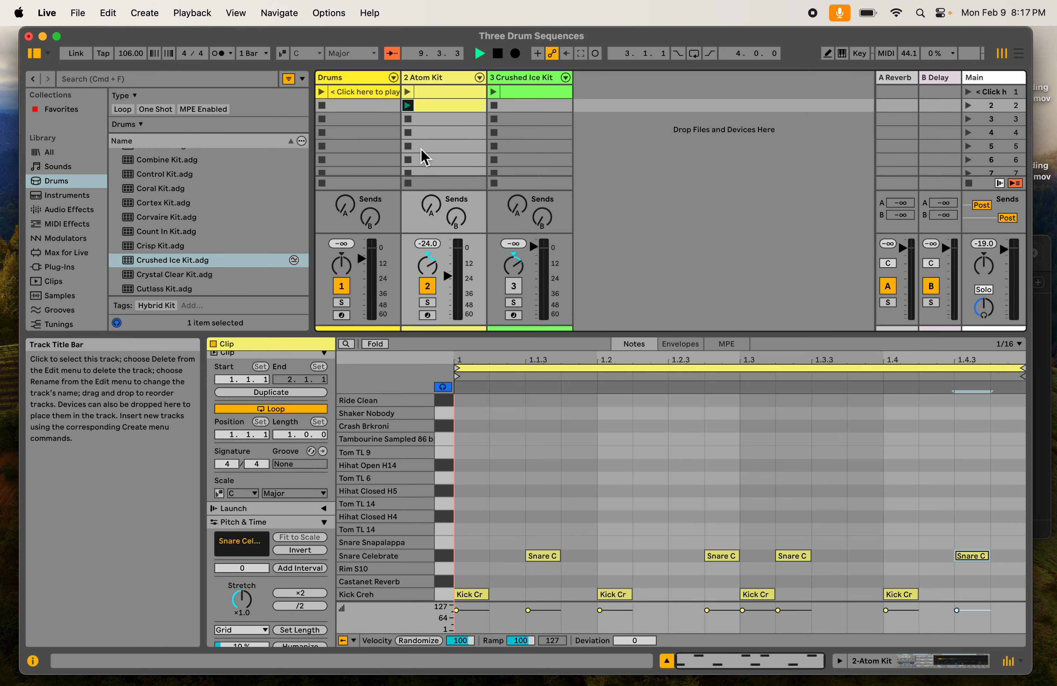
{"action": "left_click", "coordinate": [232, 52]}
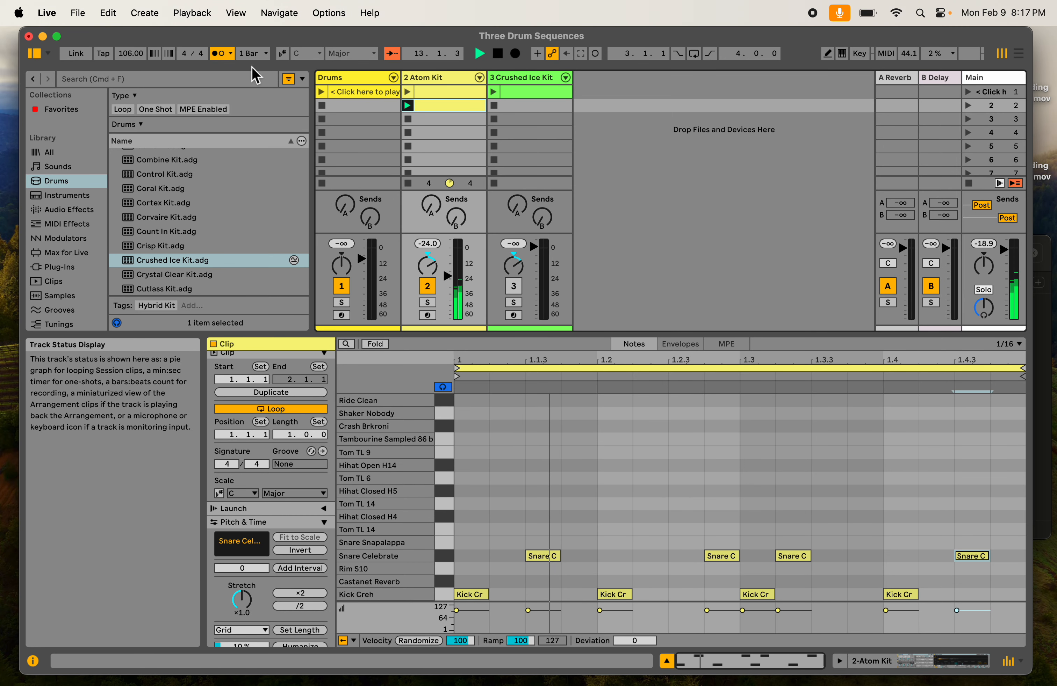
{"action": "left_click", "coordinate": [219, 54]}
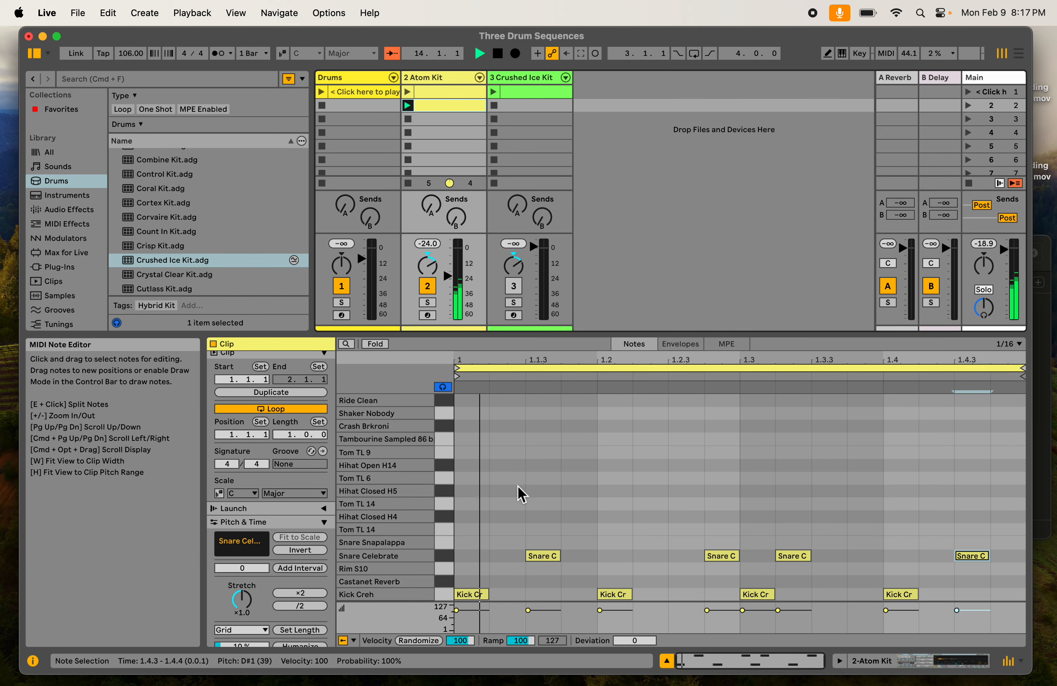
- Turn on Draw Mode for the MIDI note editor
{"action": "left_click", "coordinate": [827, 56]}
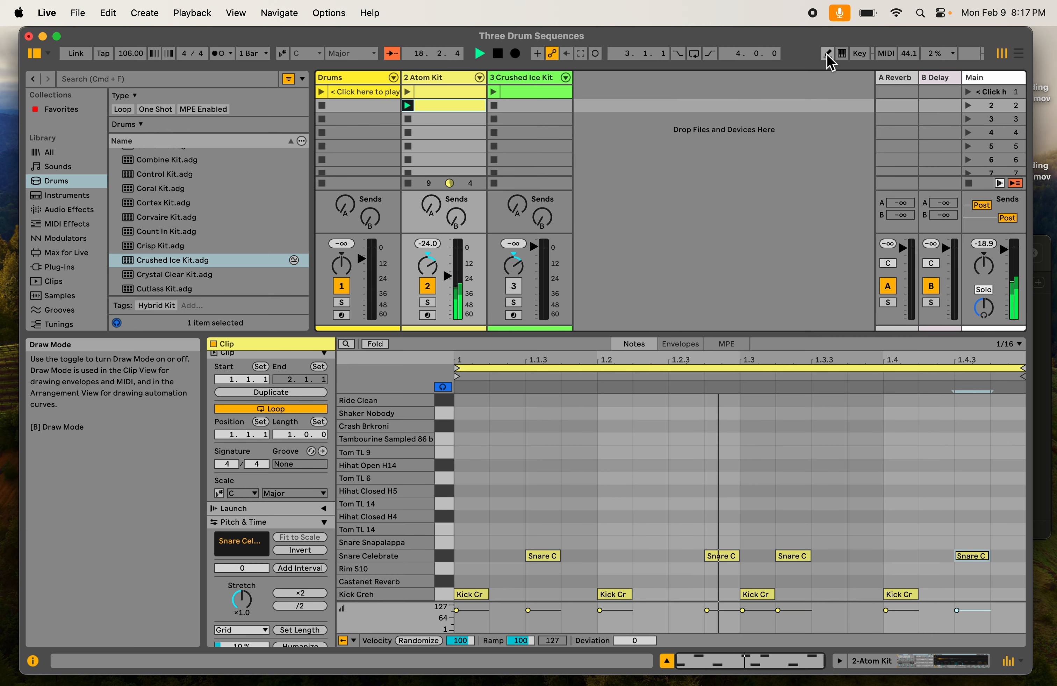
{"action": "left_click", "coordinate": [827, 54]}
- Try drawing freehand notes across the hi-hat, tom, tambourine and crash rows, and undo them all
{"action": "mouse_move", "coordinate": [461, 465]}
{"action": "left_mouse_down"}
{"action": "mouse_move", "coordinate": [642, 466]}
{"action": "mouse_move", "coordinate": [646, 439]}
{"action": "left_mouse_up"}
{"action": "left_click", "coordinate": [871, 425]}
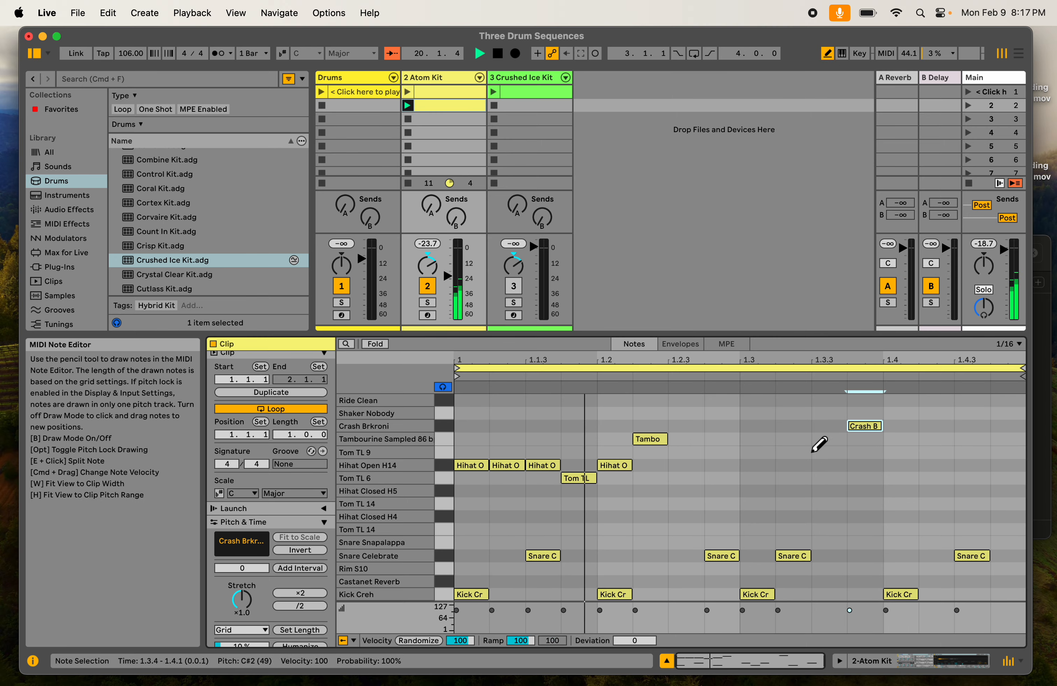
{"action": "left_click", "coordinate": [757, 465]}
{"action": "mouse_move", "coordinate": [899, 479]}
{"action": "left_mouse_down"}
{"action": "mouse_move", "coordinate": [991, 452]}
{"action": "mouse_move", "coordinate": [570, 508]}
{"action": "left_mouse_up"}
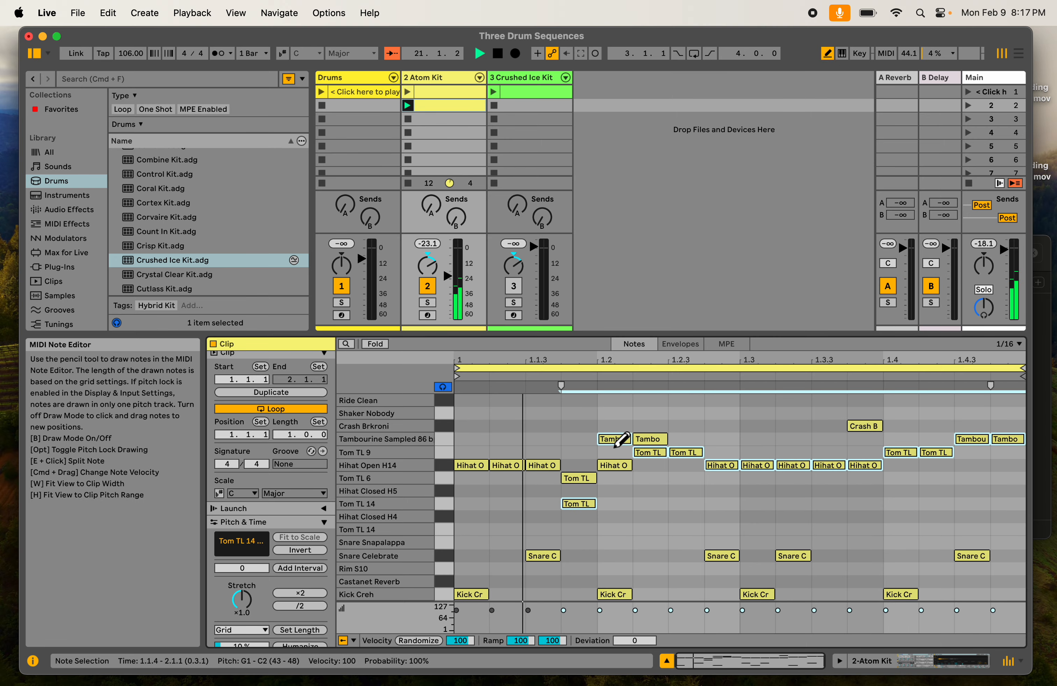
{"action": "key", "text": "super+z"}
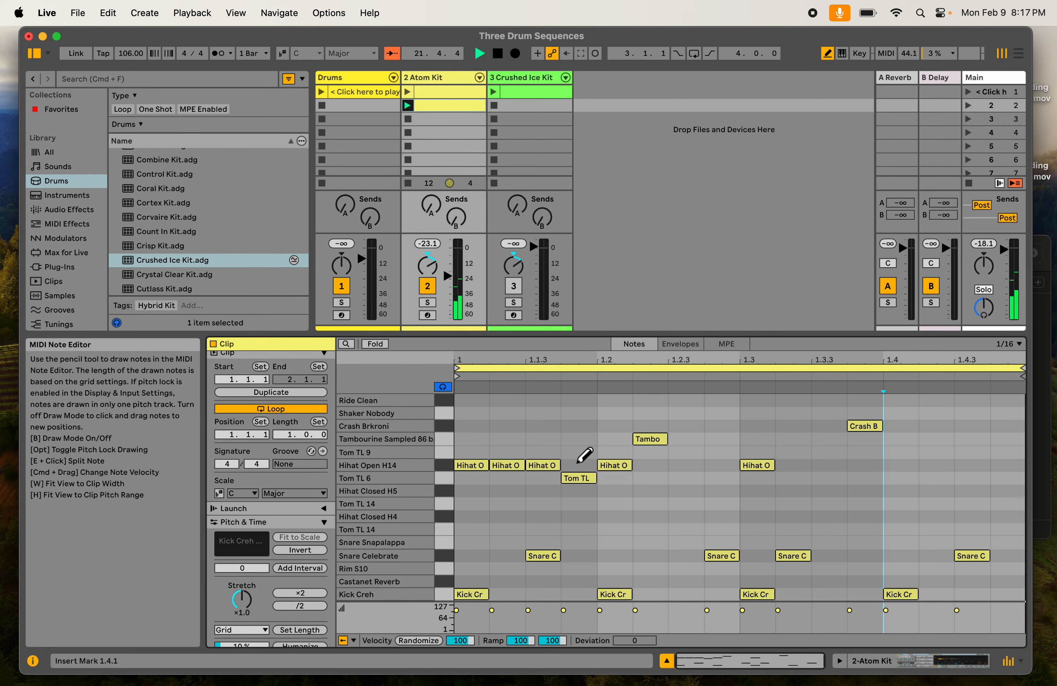
{"action": "key", "text": "super+z"}
{"action": "key", "text": "super+z"}
{"action": "key", "text": "super+z"}
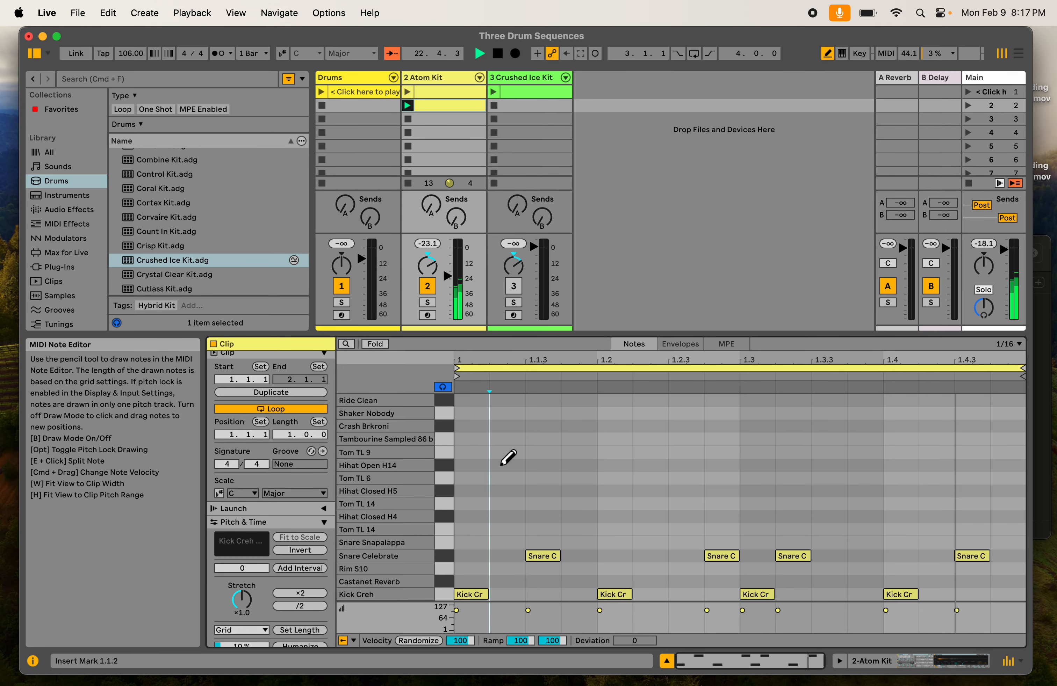
- Draw Hihat Closed H4 notes at 1.1.3, 1.2.4 and 1.3, trying Hihat Open H14 at 1.1 and 1.2.2 and erasing the one at 1.2.2
{"action": "left_click", "coordinate": [488, 466]}
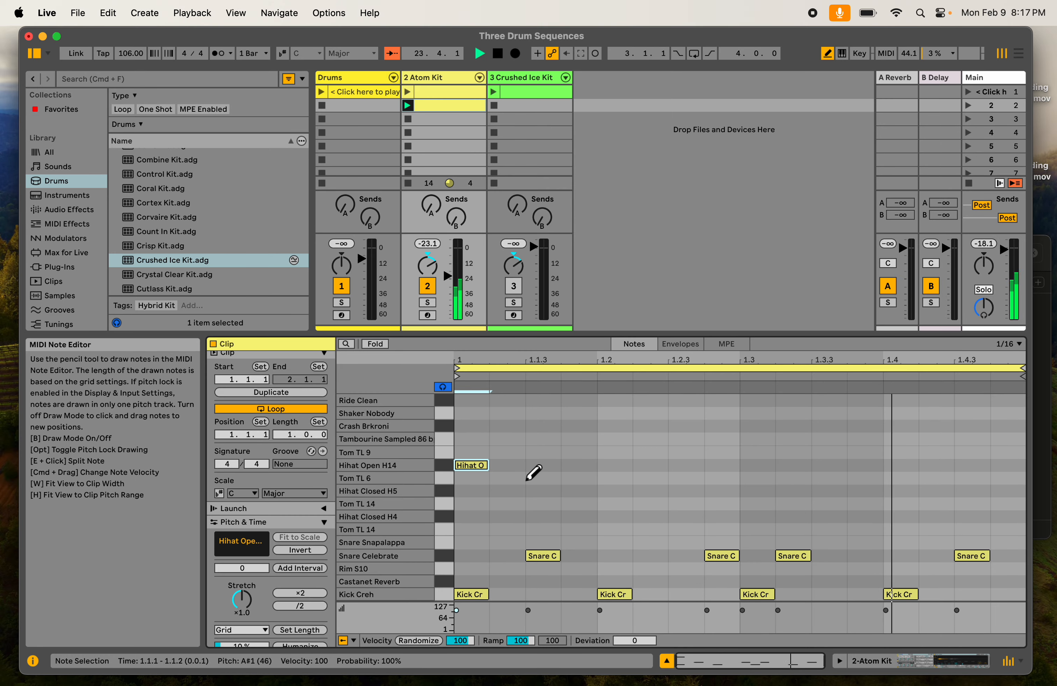
{"action": "left_click", "coordinate": [531, 517]}
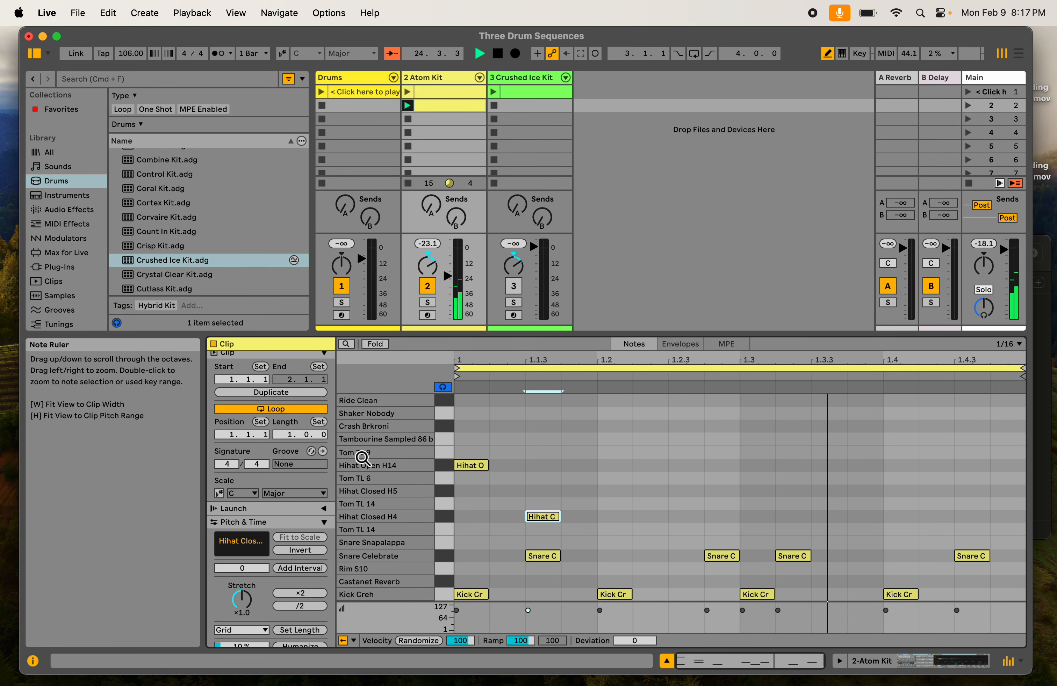
{"action": "left_click", "coordinate": [637, 466]}
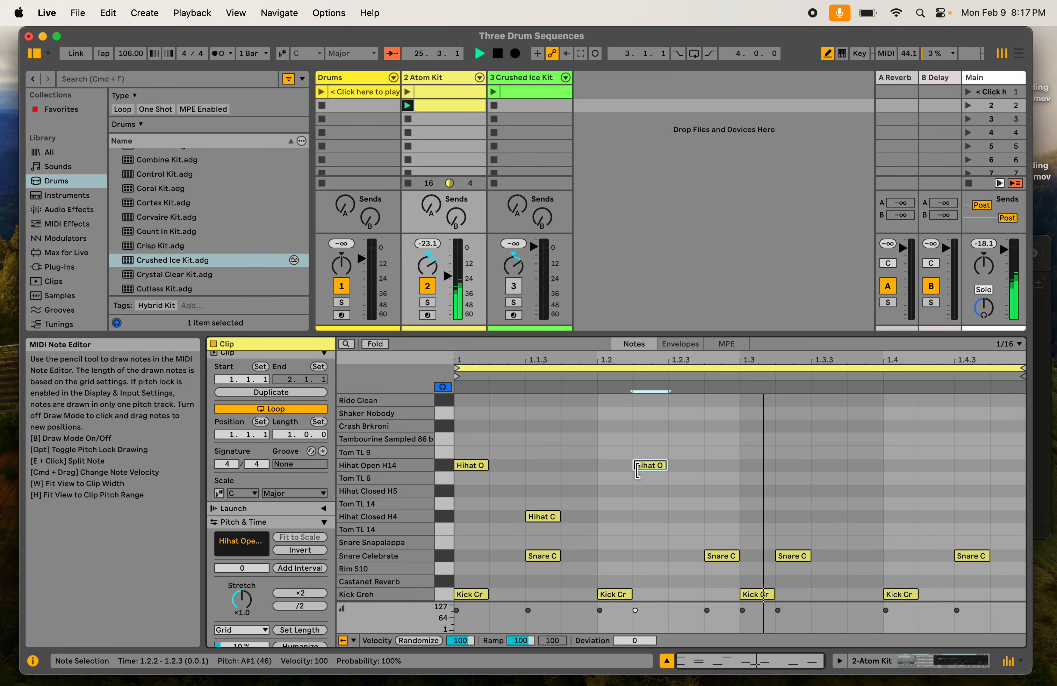
{"action": "left_click_drag", "start_coordinate": [713, 517], "coordinate": [812, 513]}
{"action": "left_click", "coordinate": [795, 503]}
{"action": "left_click", "coordinate": [661, 465]}
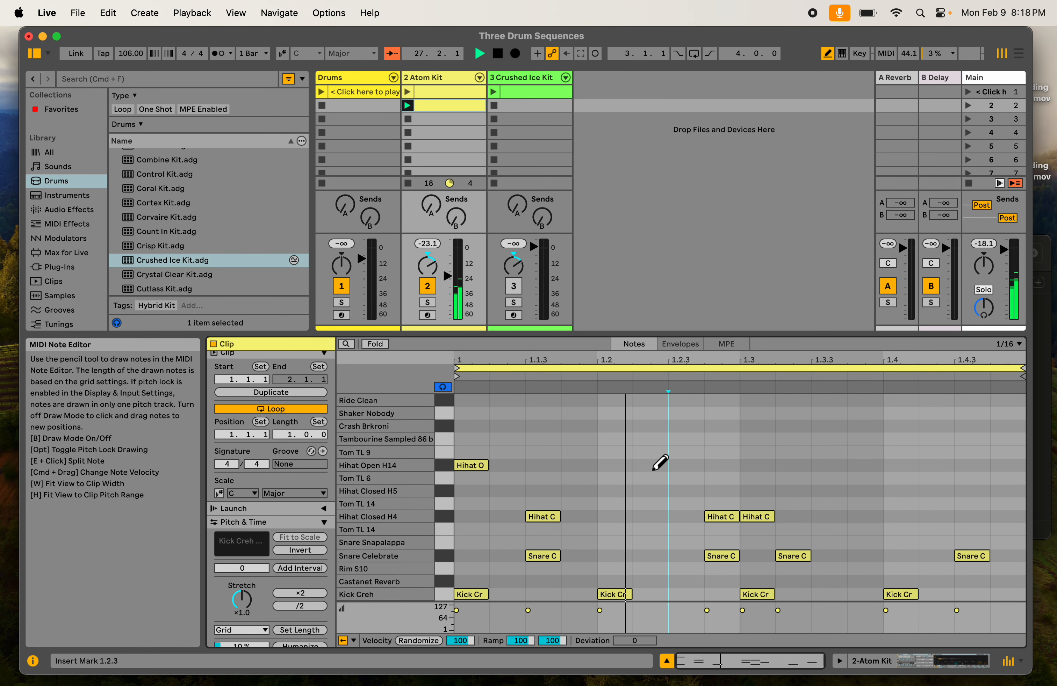
- Draw Hihat Closed H4 notes at 1.2 and 1.1, and erase the Hihat Open H14 note at 1.1
{"action": "left_click", "coordinate": [620, 517]}
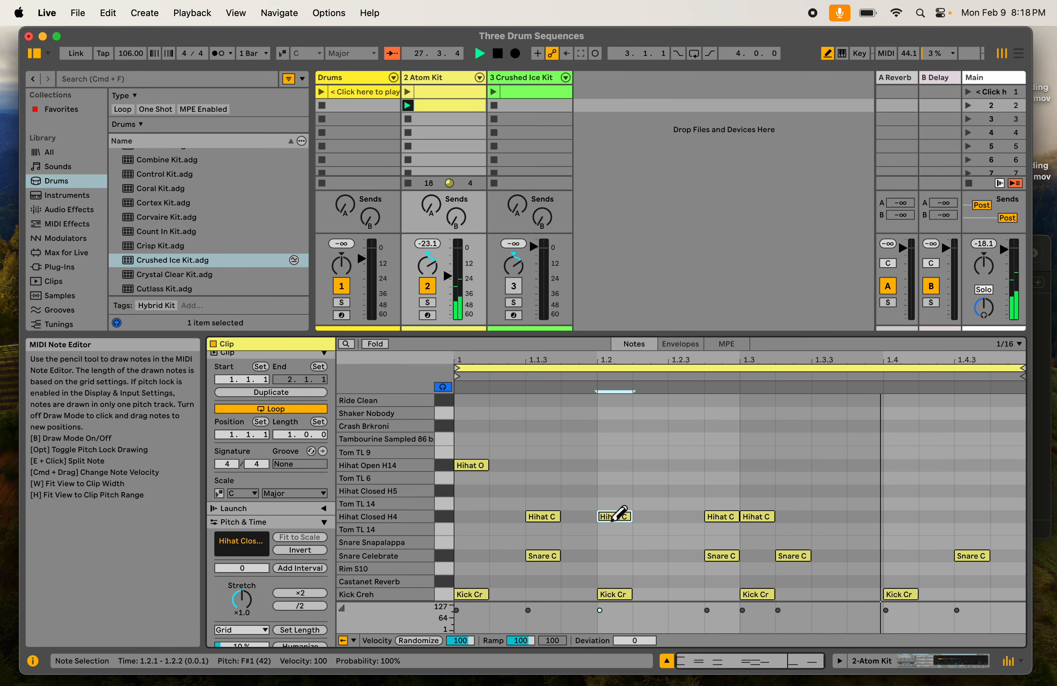
{"action": "left_click", "coordinate": [467, 516]}
{"action": "left_click", "coordinate": [466, 466]}
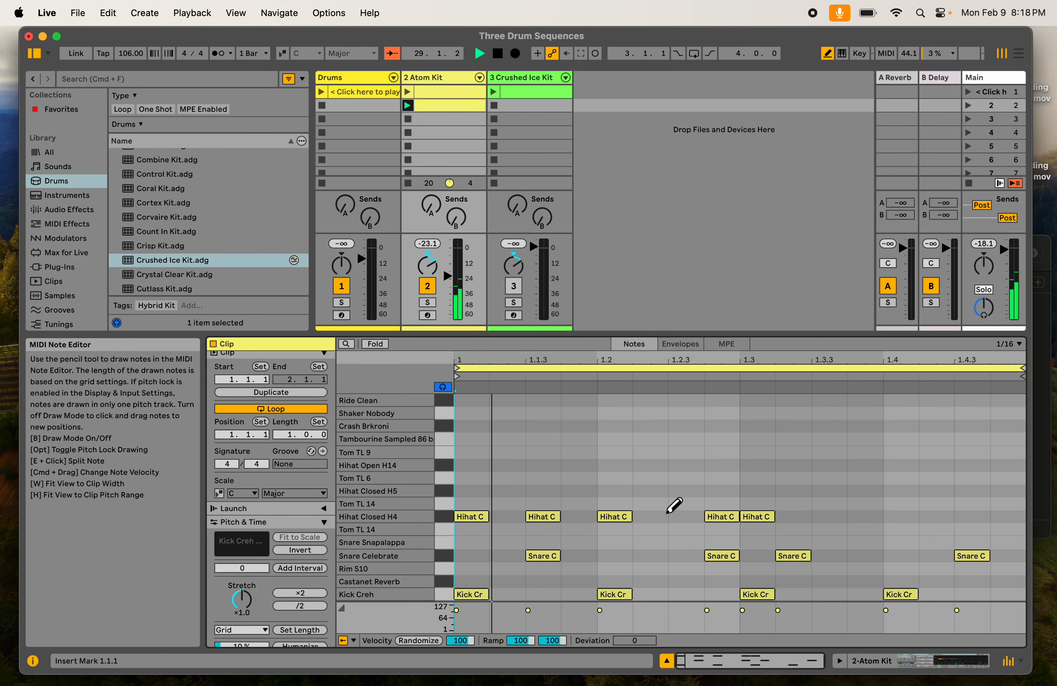
- Complete the Hihat Closed H4 eighth-note pattern with notes at 1.2.3, 1.3.3, 1.4 and 1.4.3, erasing the one at 1.2.4
{"action": "left_click", "coordinate": [686, 517]}
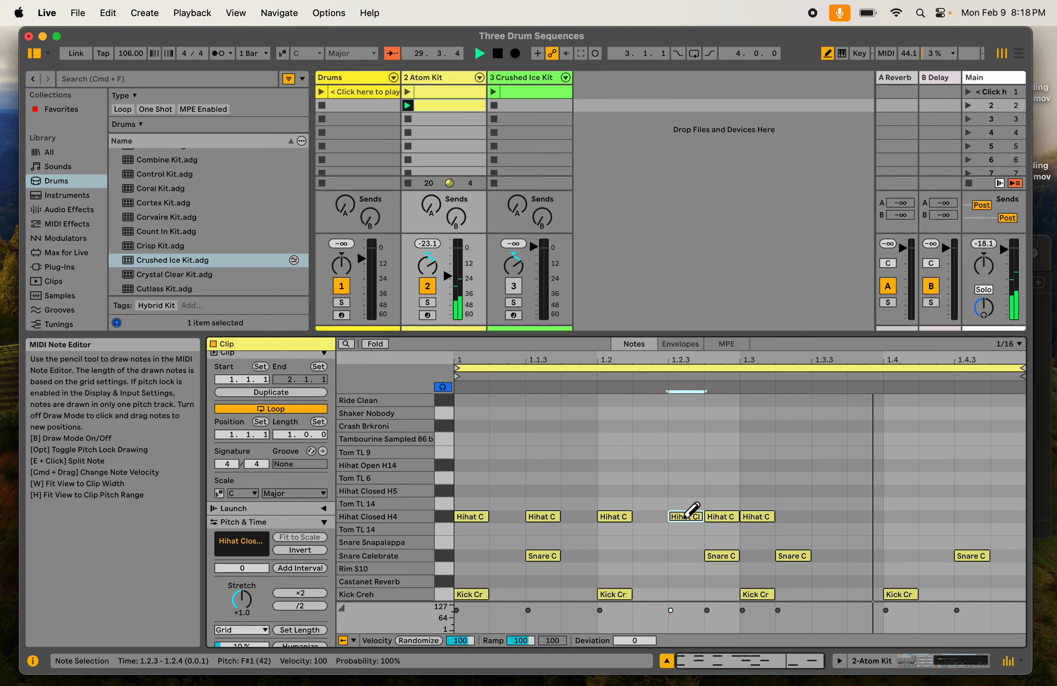
{"action": "left_click", "coordinate": [712, 517]}
{"action": "left_click", "coordinate": [828, 517]}
{"action": "left_click", "coordinate": [901, 517]}
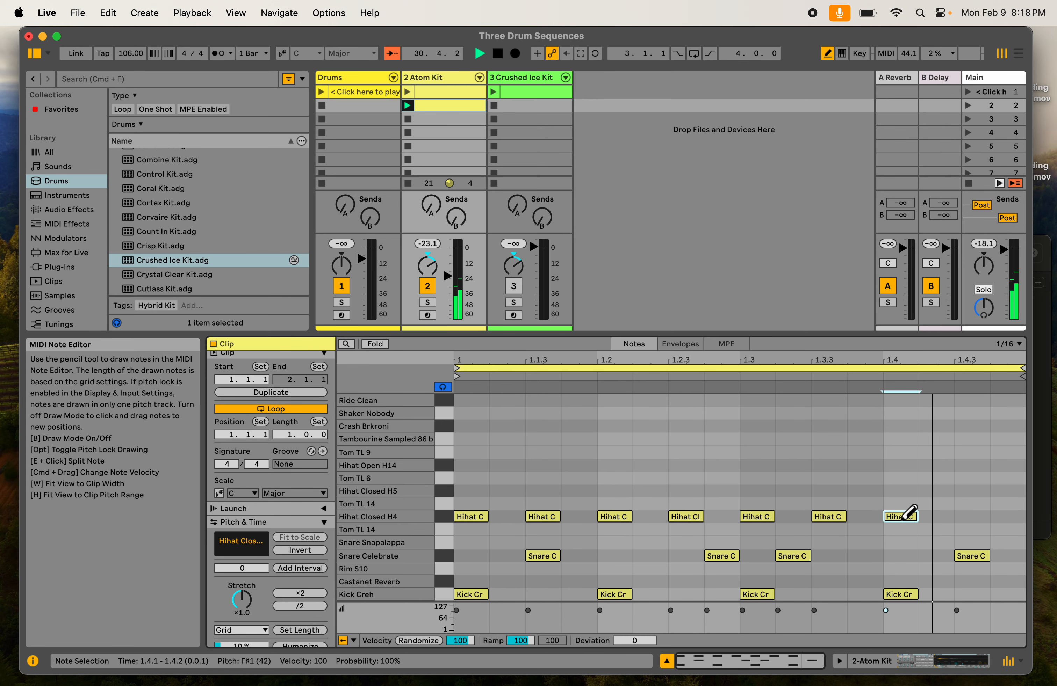
{"action": "left_click", "coordinate": [975, 517]}
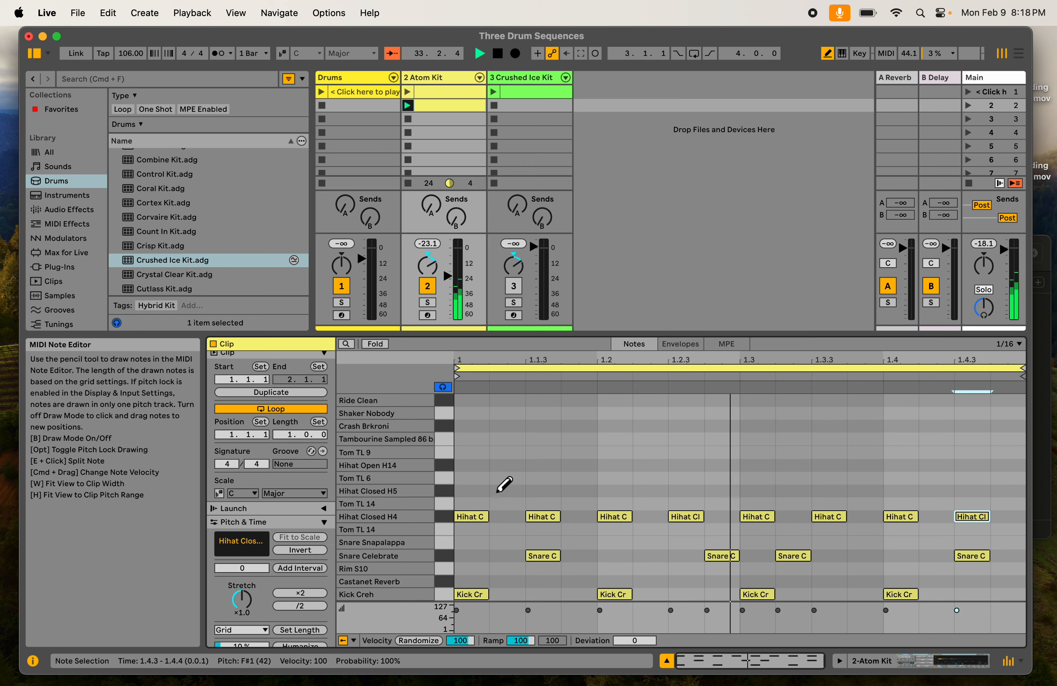
- Draw Hihat Open H14 notes at 1.1.2 and 1.4.2 and a Tom TL 9 note at 1.4.3, erasing a trial Tom TL 9 at 1.1
{"action": "left_click", "coordinate": [499, 466]}
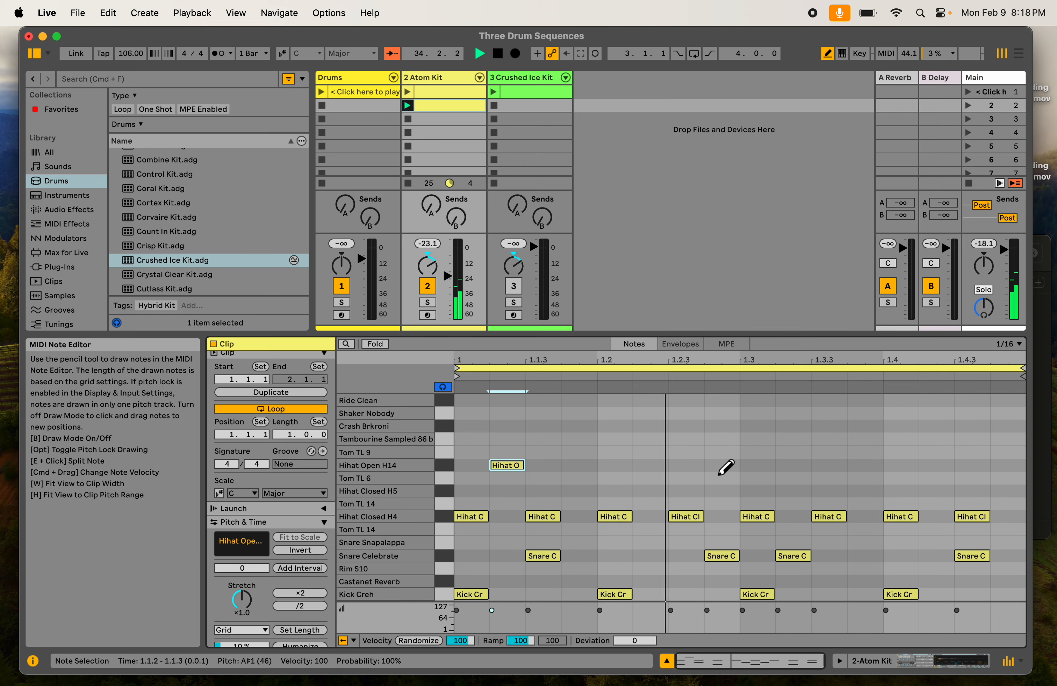
{"action": "left_click", "coordinate": [937, 466]}
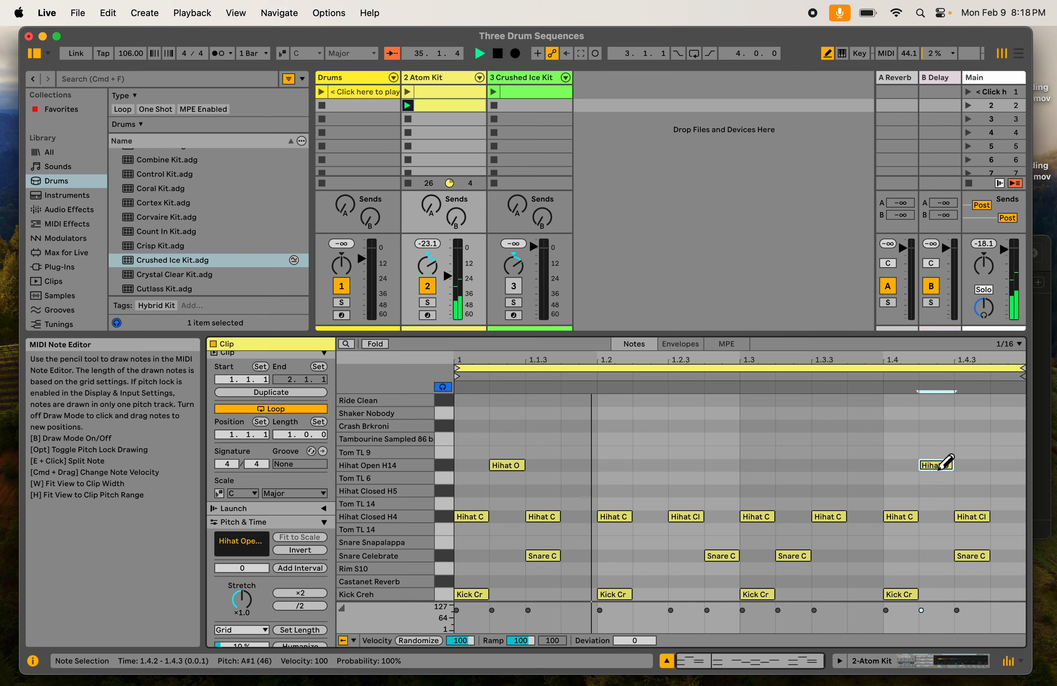
{"action": "left_click", "coordinate": [472, 452]}
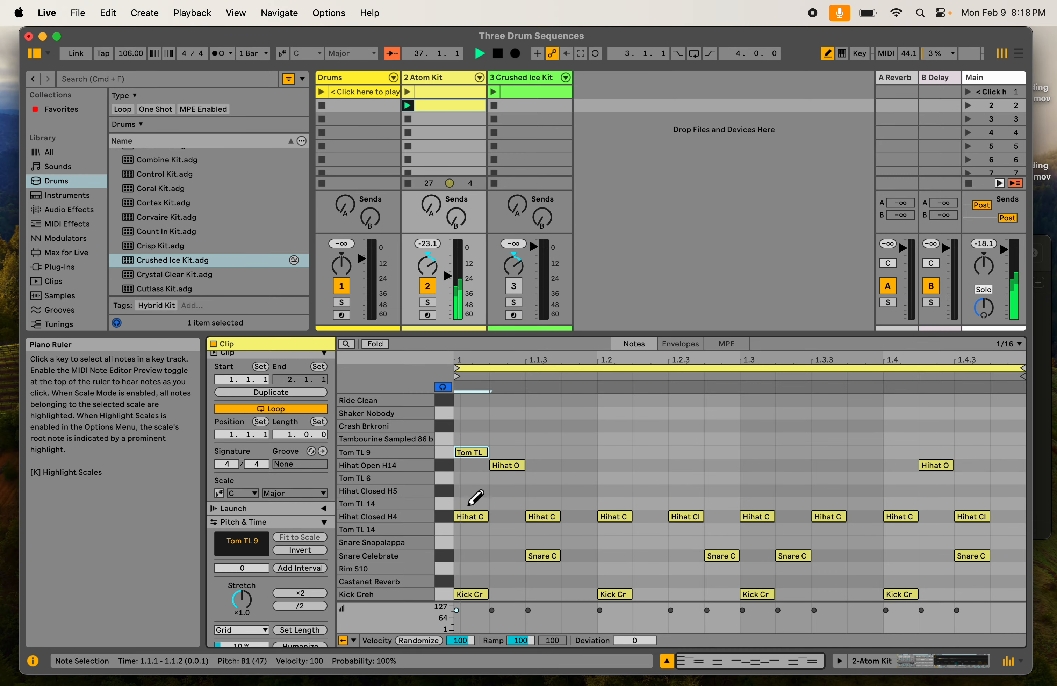
{"action": "left_click", "coordinate": [484, 453]}
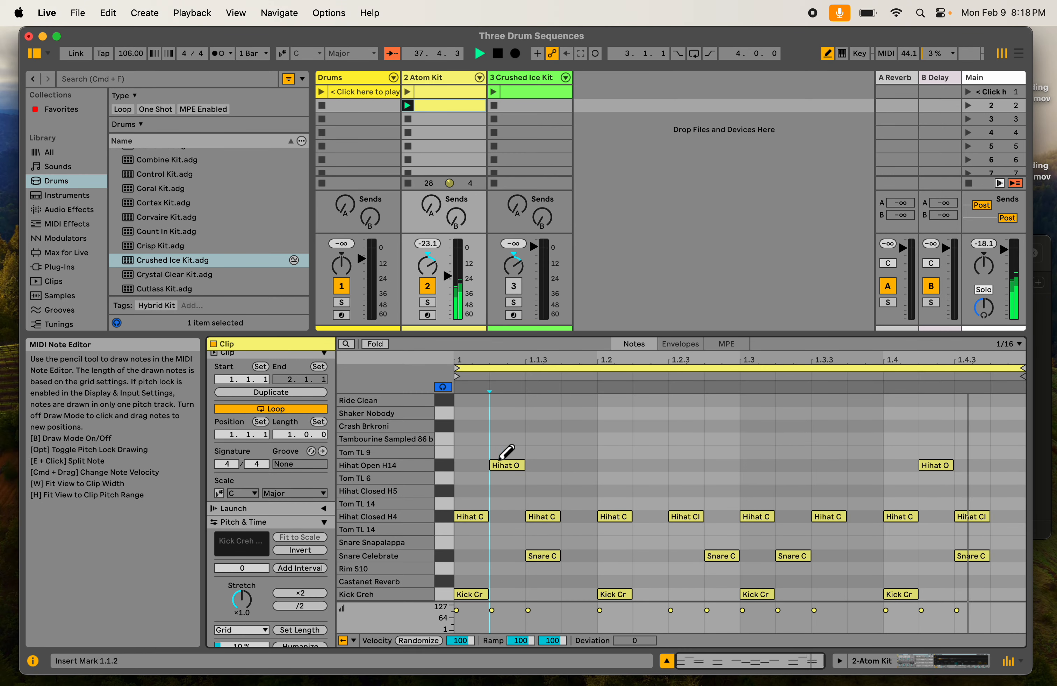
{"action": "left_click", "coordinate": [961, 450]}
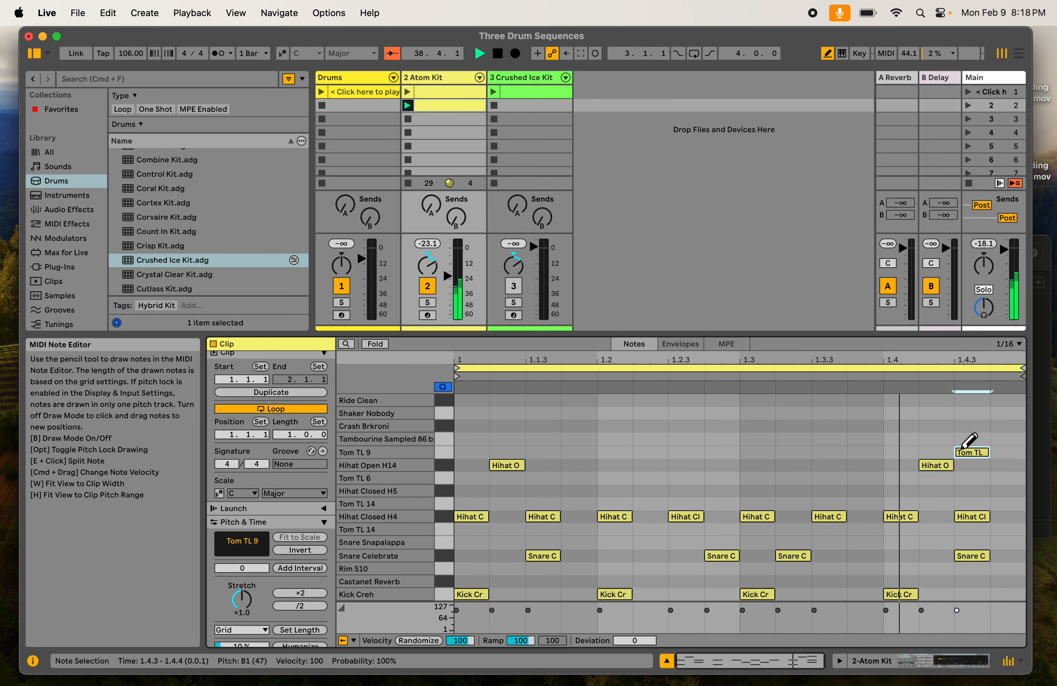
- Draw Hihat Closed H5 notes at 1.4 and 1.4.2, and a note at 1.4.4 in the upper Tom TL 14 row
{"action": "left_click", "coordinate": [913, 493]}
{"action": "left_click", "coordinate": [935, 492]}
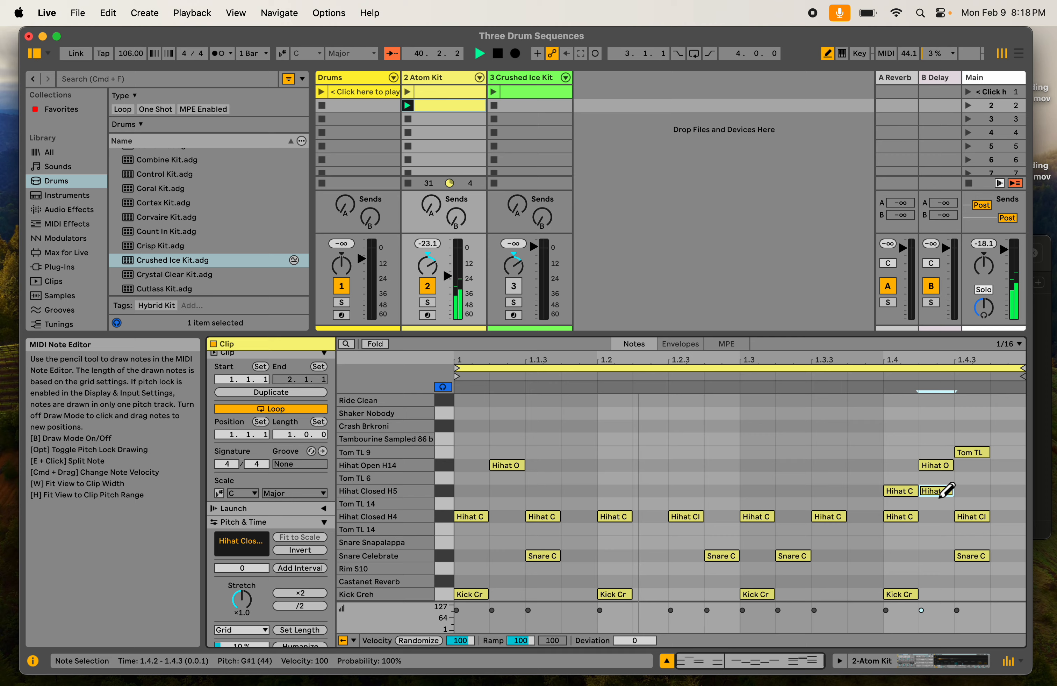
{"action": "left_click", "coordinate": [997, 504]}
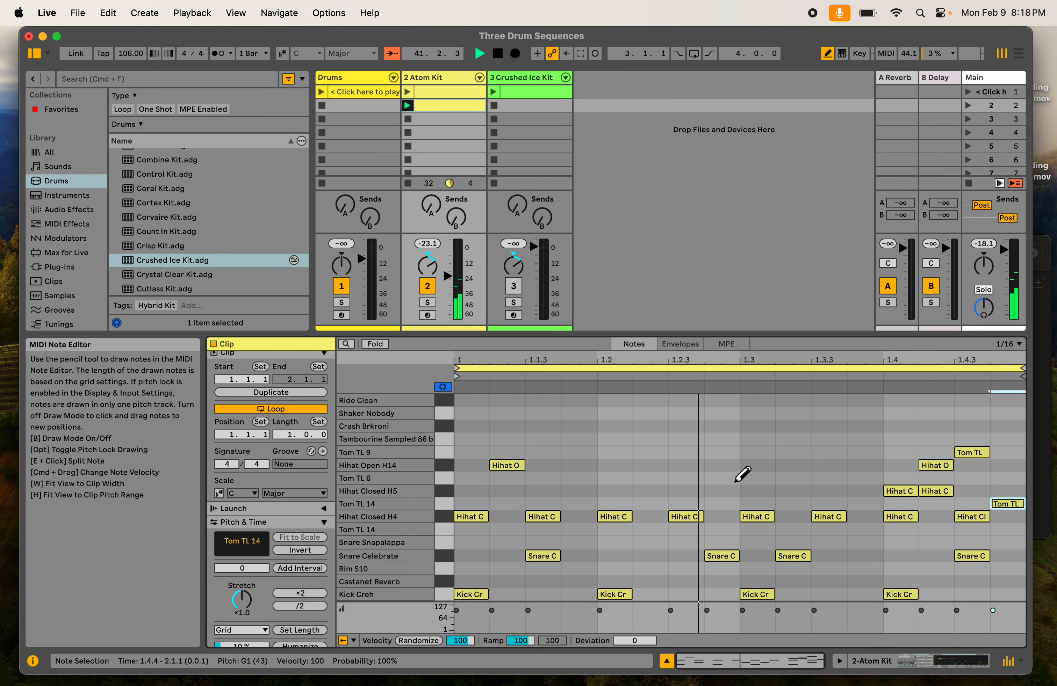
- Stop the Atom Kit clip, and centre the track's pan and raise its volume
{"action": "left_click", "coordinate": [408, 119]}
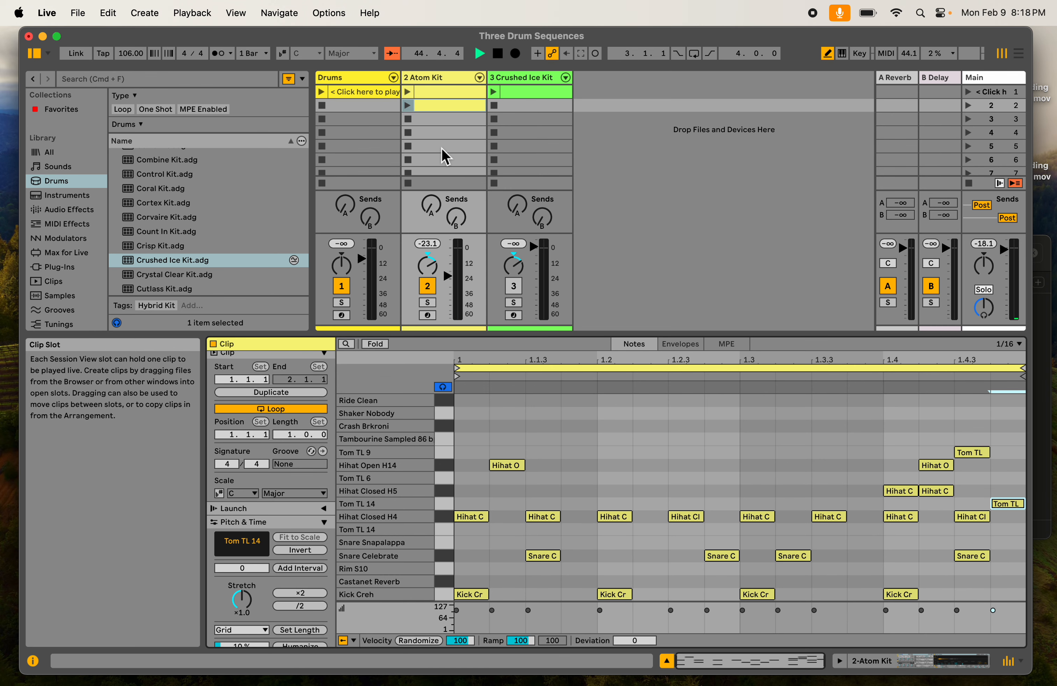
{"action": "left_click", "coordinate": [446, 275]}
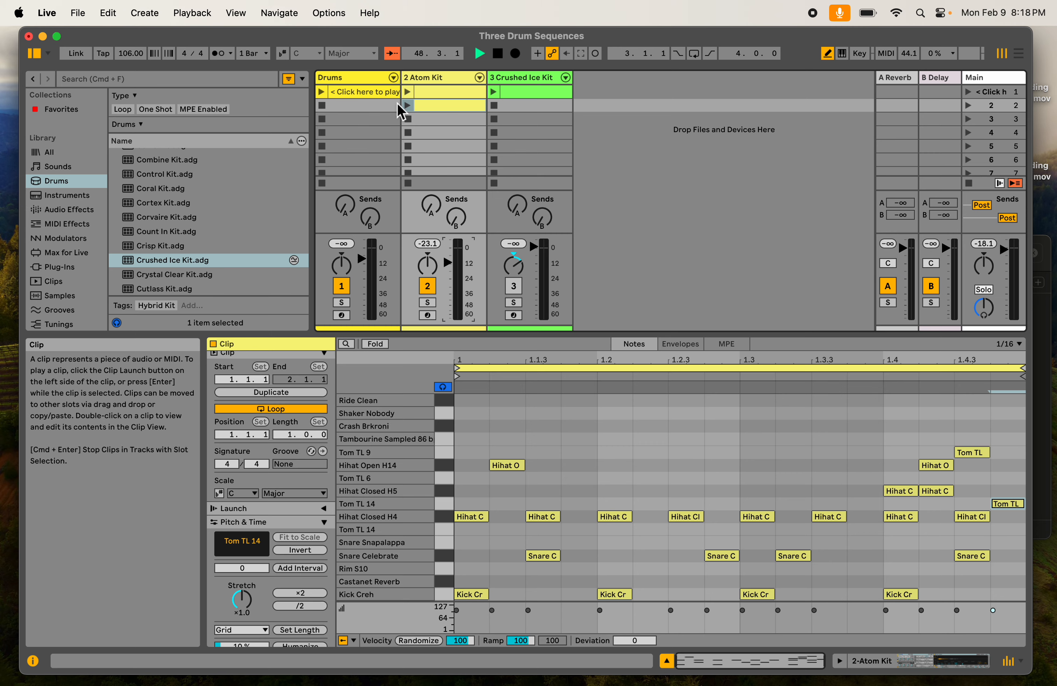
- Play the Drums and Atom Kit clips together, lower both tracks' volumes to balance them, and stop both clips
{"action": "left_click", "coordinate": [321, 93]}
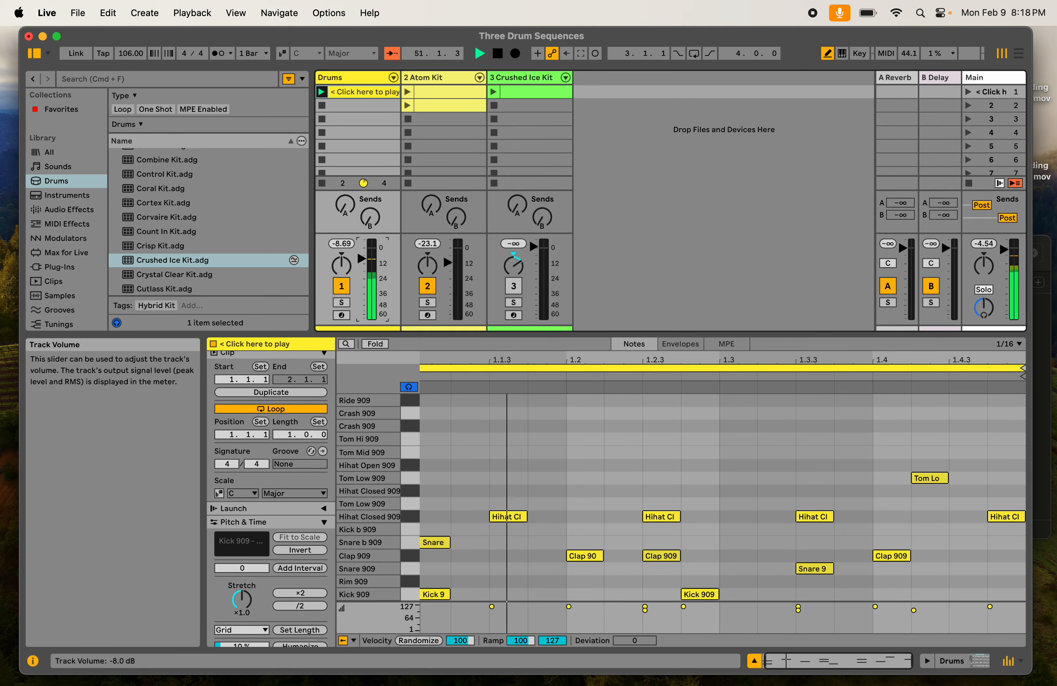
{"action": "left_click", "coordinate": [411, 106]}
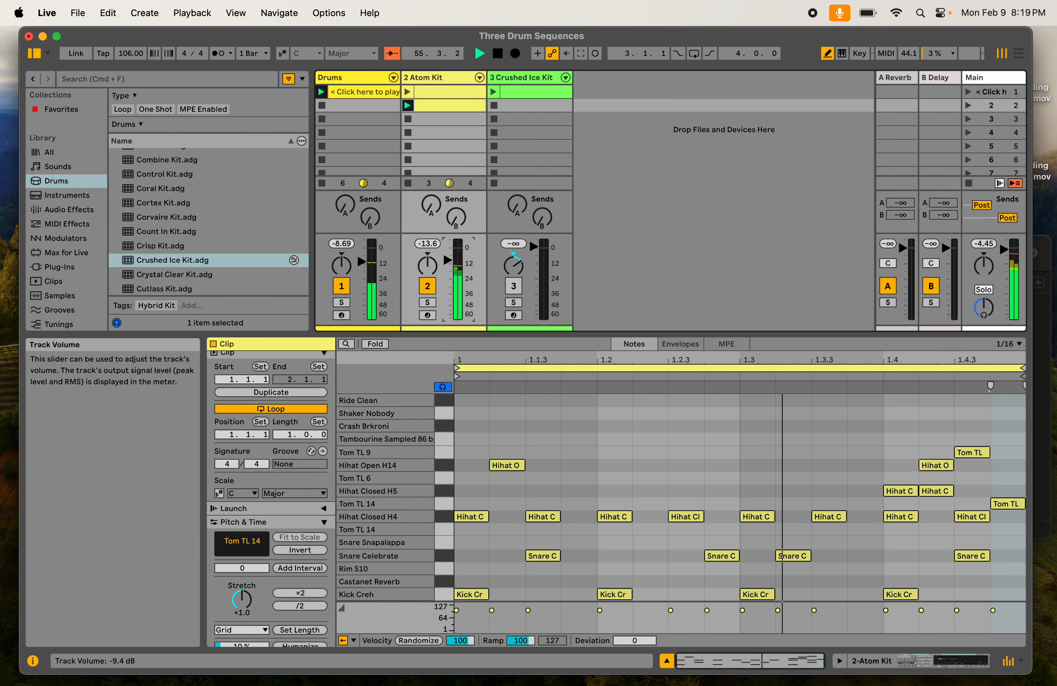
{"action": "left_click_drag", "start_coordinate": [362, 264], "coordinate": [363, 276]}
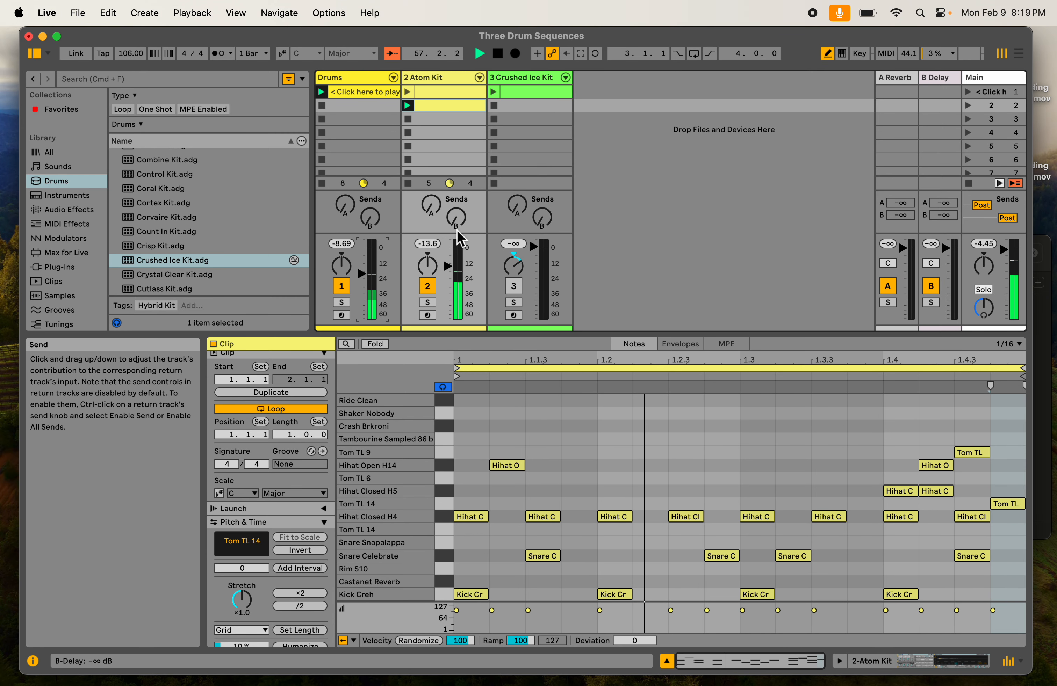
{"action": "left_click_drag", "start_coordinate": [447, 265], "coordinate": [447, 276]}
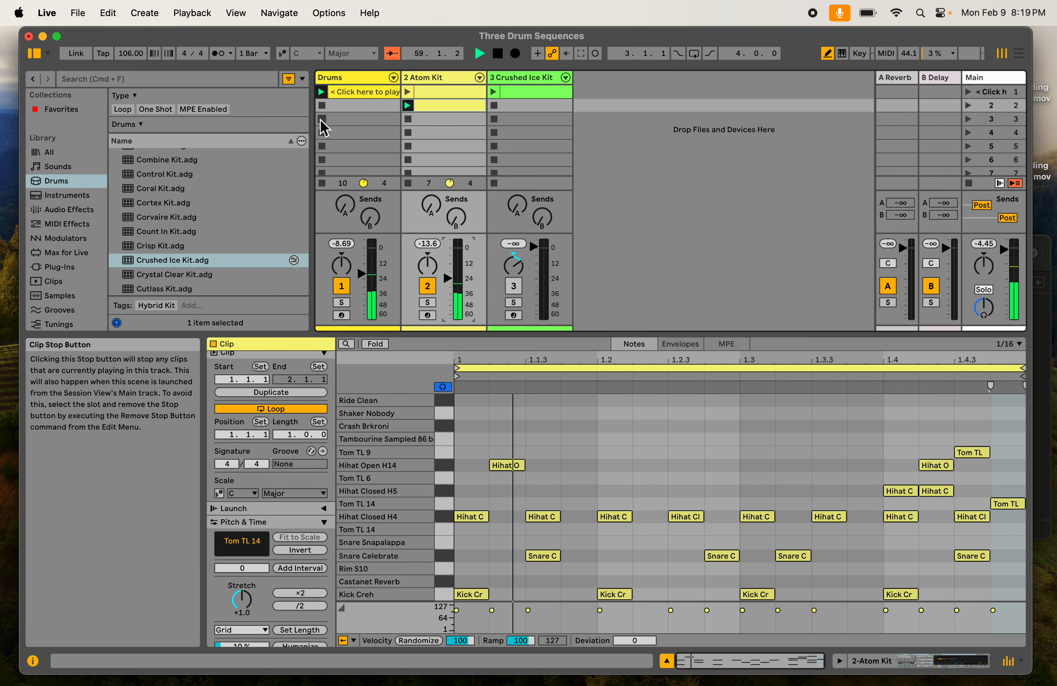
{"action": "left_click", "coordinate": [410, 120]}
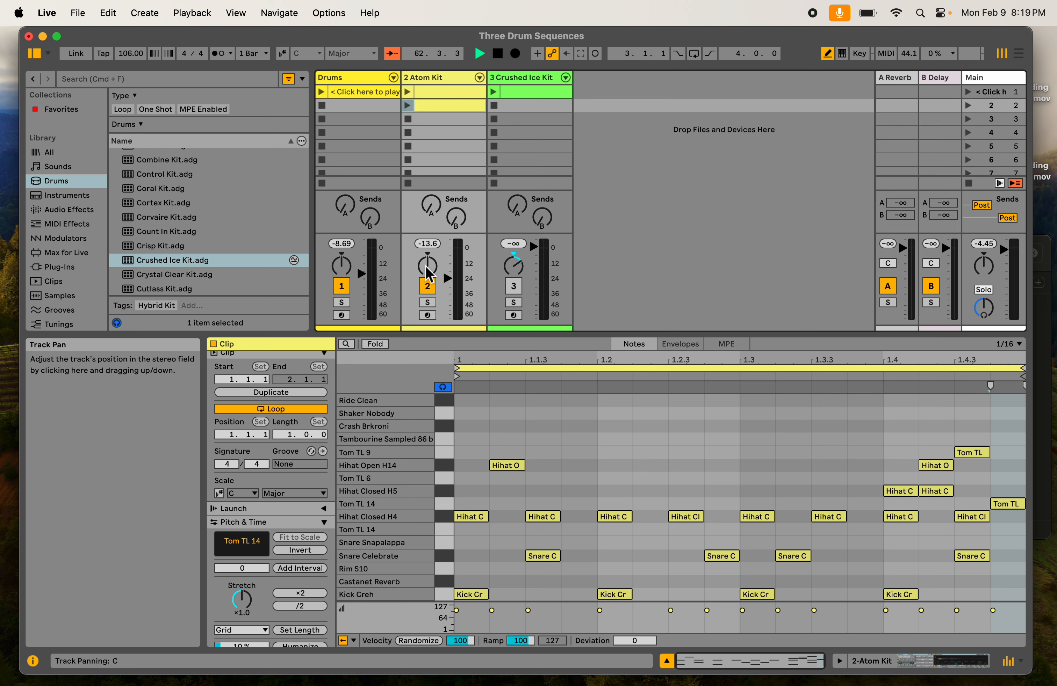
- Switch the Atom Kit track off and back on, and activate the Crushed Ice Kit track
{"action": "left_click", "coordinate": [427, 285]}
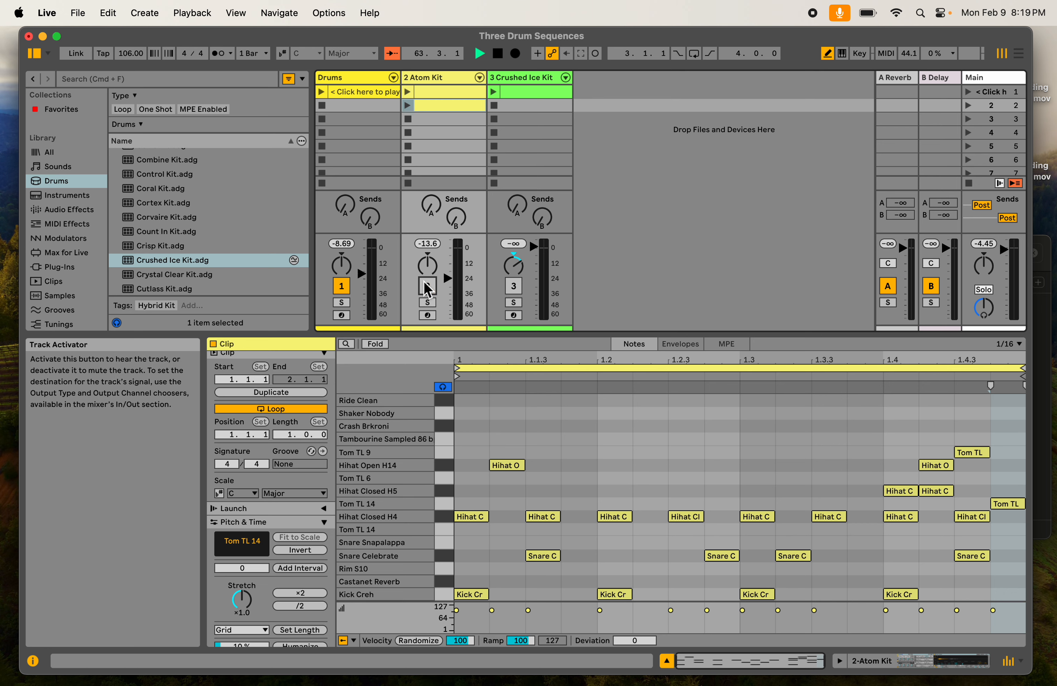
{"action": "left_click", "coordinate": [514, 286]}
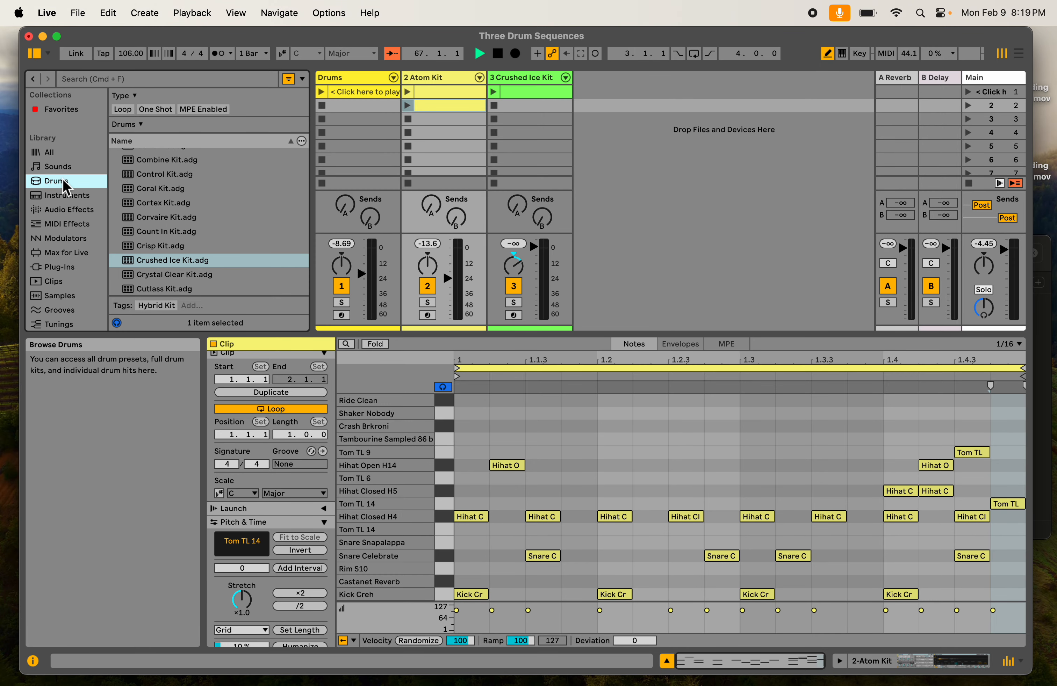
- Preview the Combine Kit, Control Kit and Count In Kit drum presets in the browser
{"action": "left_click", "coordinate": [164, 165]}
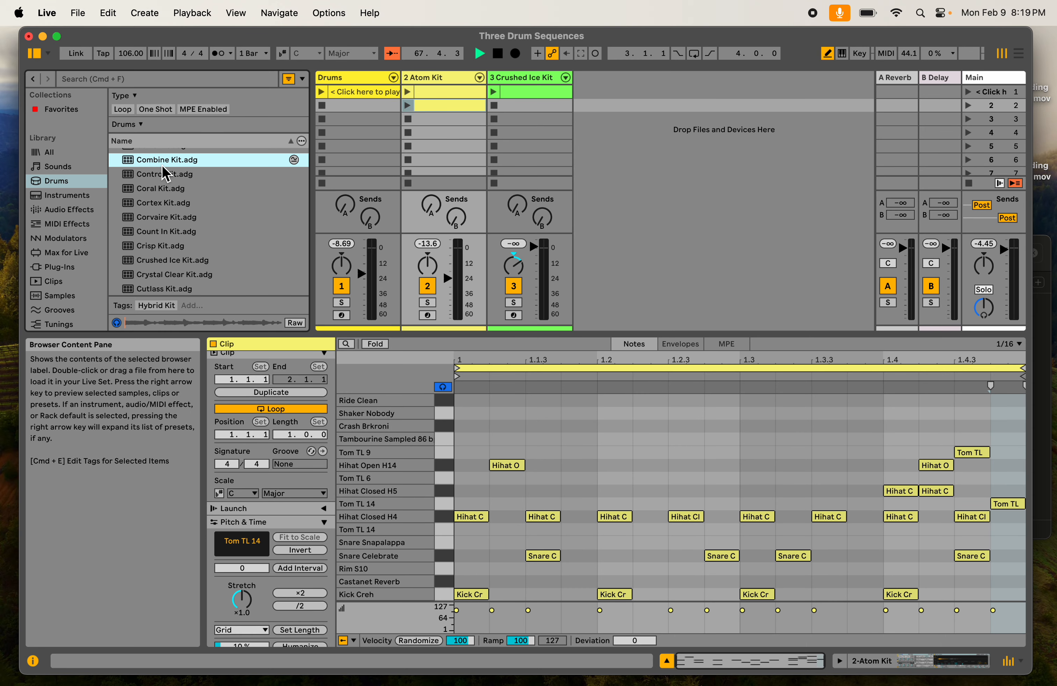
{"action": "key", "text": "Down"}
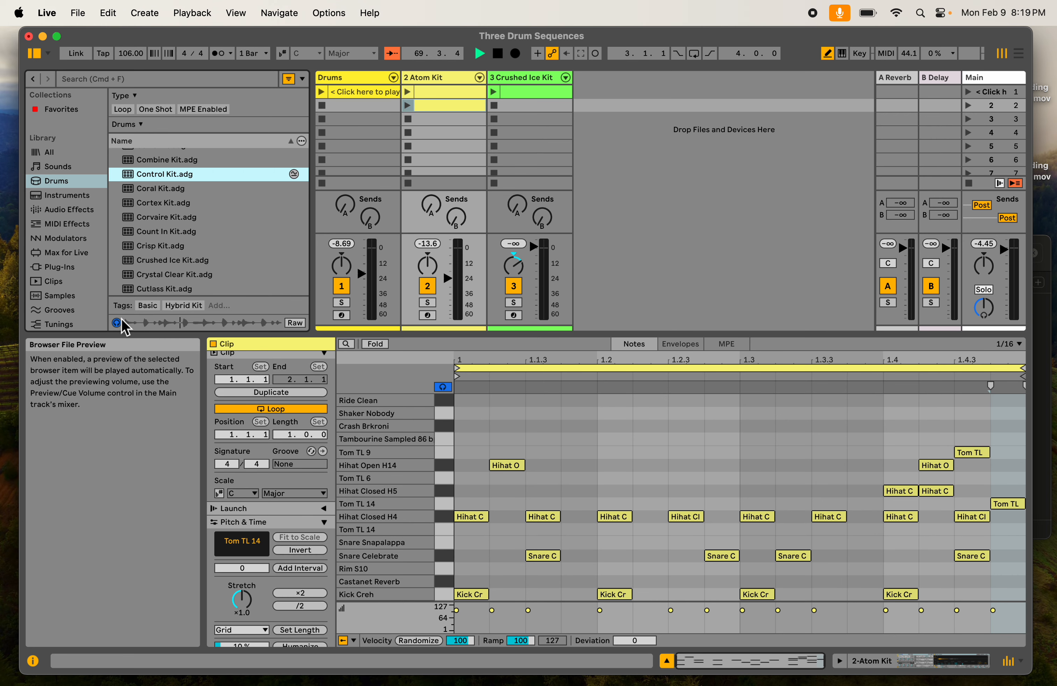
{"action": "left_click", "coordinate": [177, 232]}
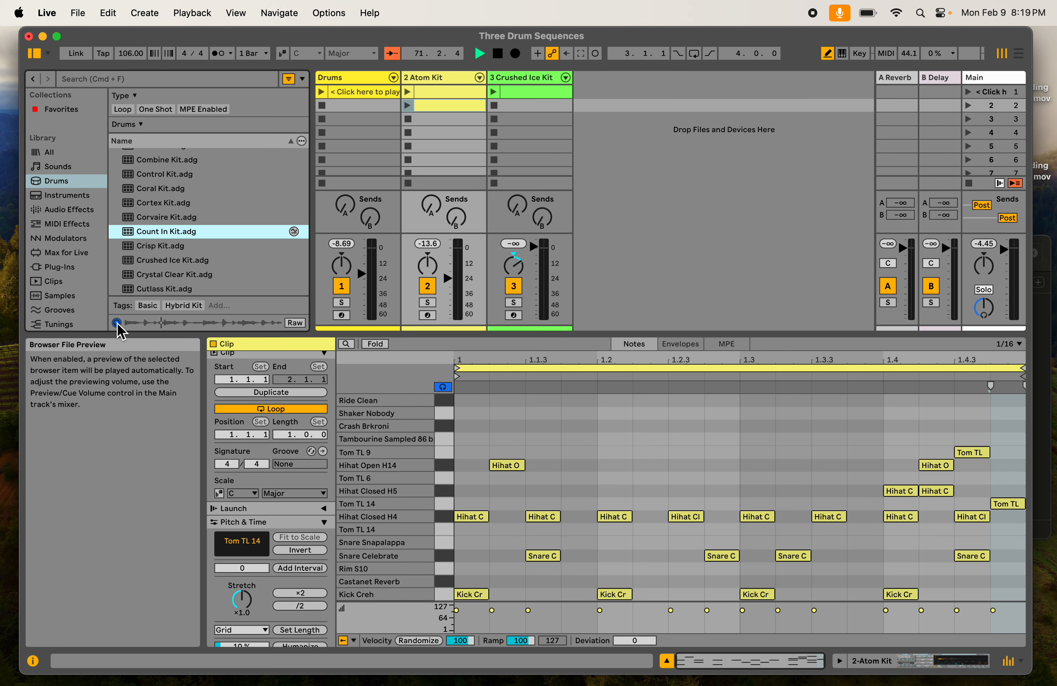